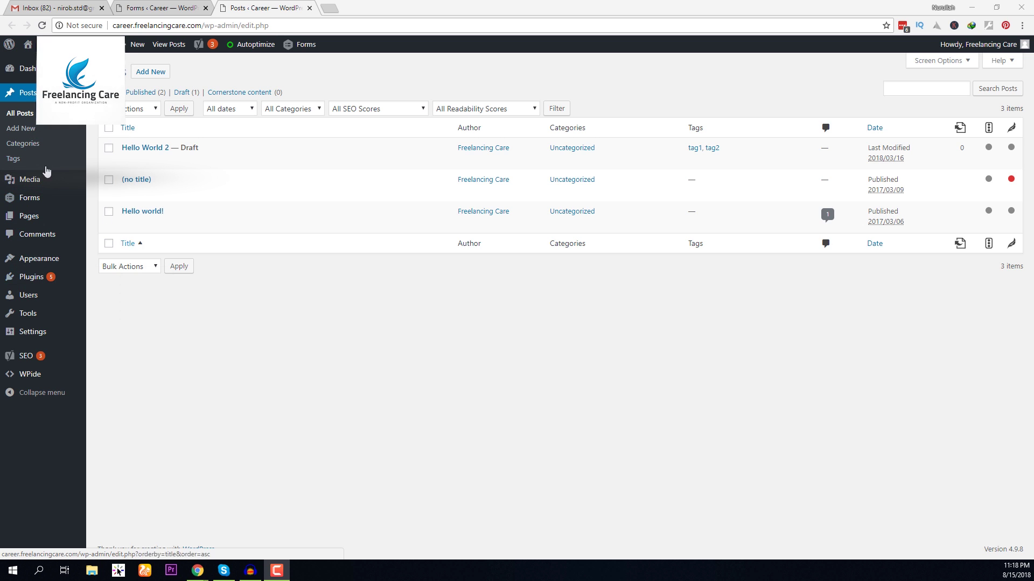
- Open the page for adding new plugins and search the plugin directory for "testimonial"
{"action": "mouse_move", "coordinate": [77, 227]}
{"action": "mouse_move", "coordinate": [29, 192]}
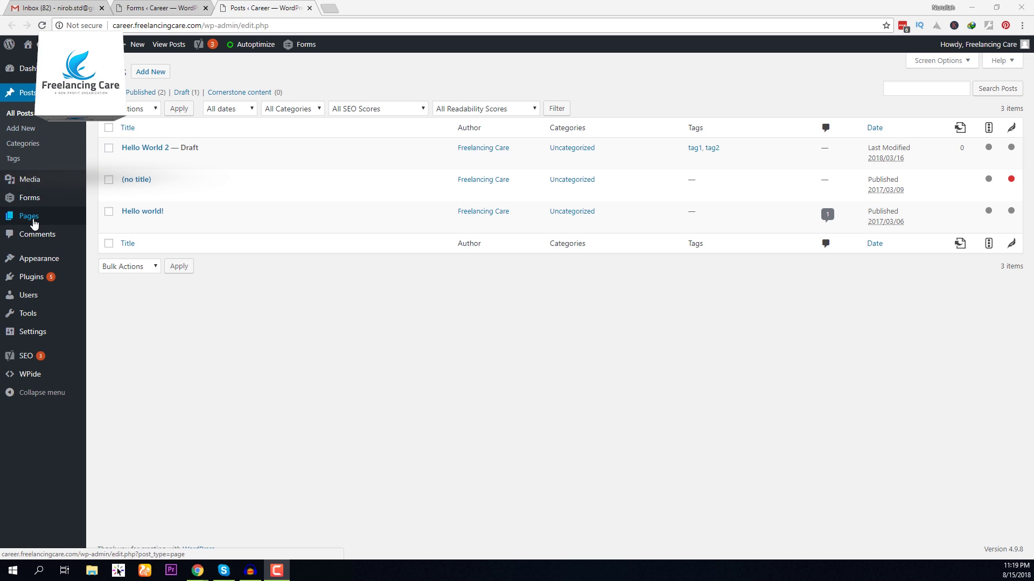
{"action": "mouse_move", "coordinate": [51, 277]}
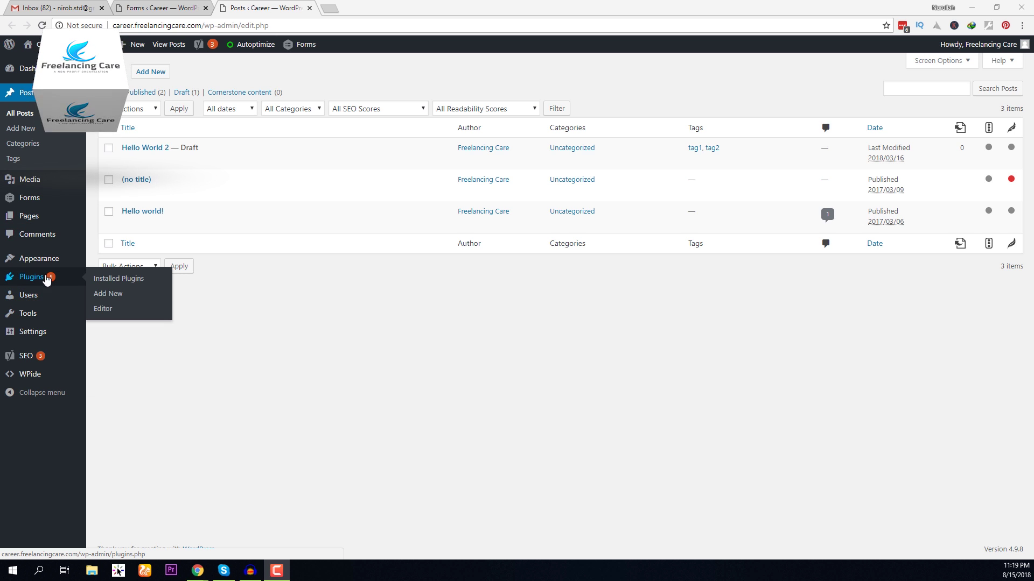
{"action": "left_click", "coordinate": [107, 295]}
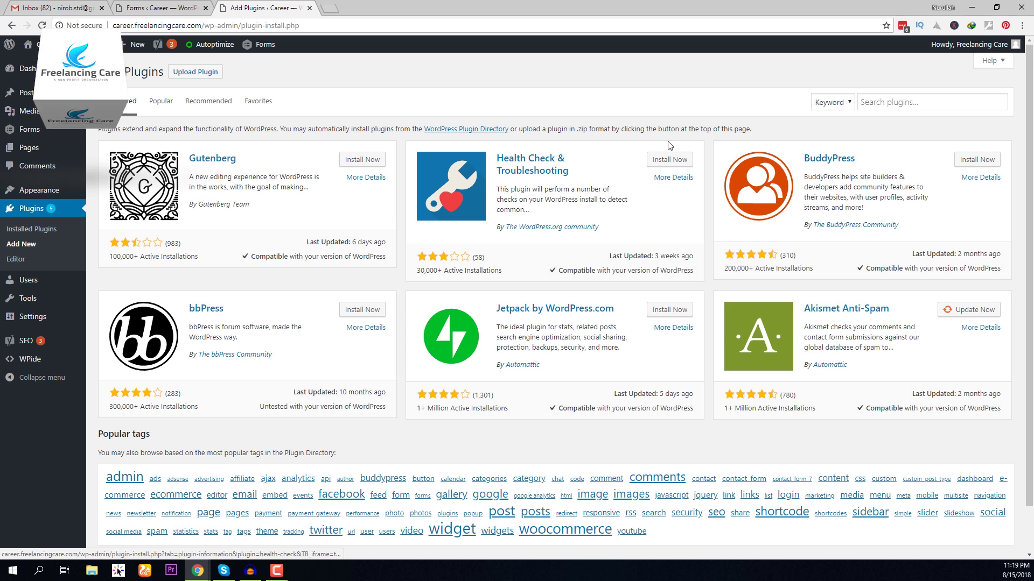
{"action": "left_click", "coordinate": [887, 104]}
{"action": "type", "text": "testimonial"}
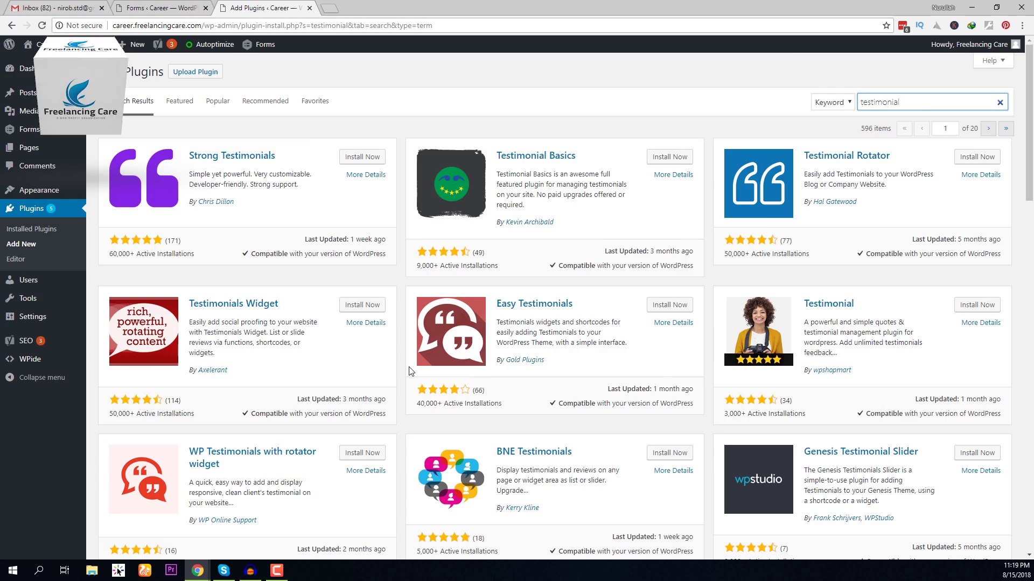
- Install the GS Testimonial Slider plugin from the search results and activate it
{"action": "scroll", "coordinate": [409, 371], "scroll_direction": "down", "scroll_amount": 15}
{"action": "left_click", "coordinate": [423, 296]}
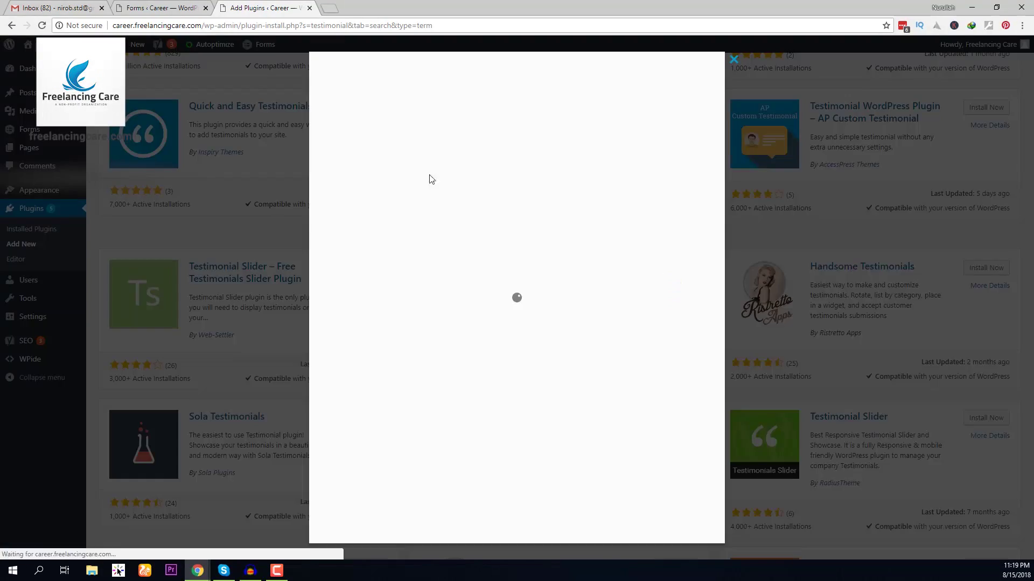
{"action": "left_click", "coordinate": [685, 529]}
{"action": "left_click", "coordinate": [667, 267]}
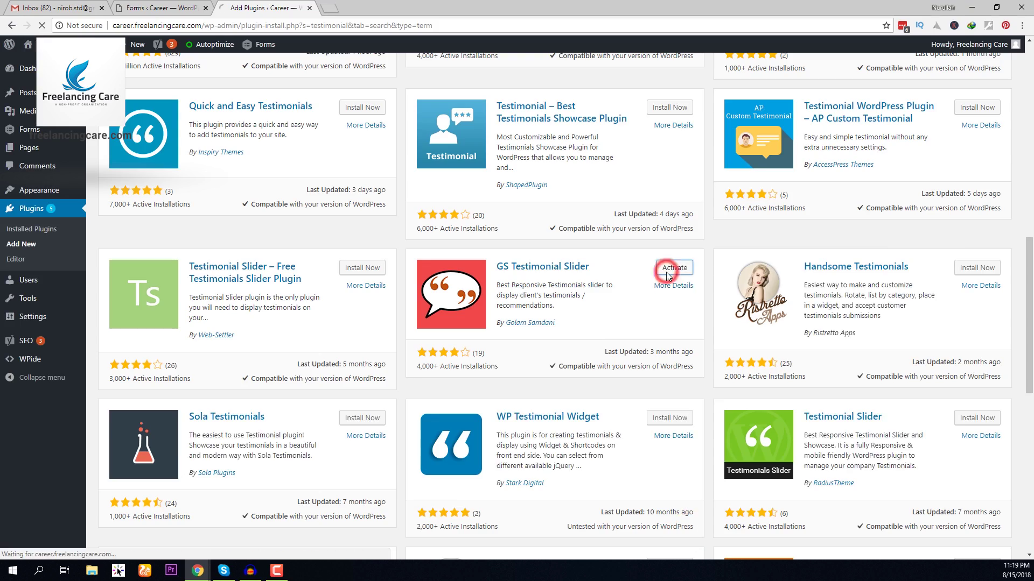
- Open the list of all testimonials and examine its gs_testimonial post type in the page address
{"action": "mouse_move", "coordinate": [54, 111]}
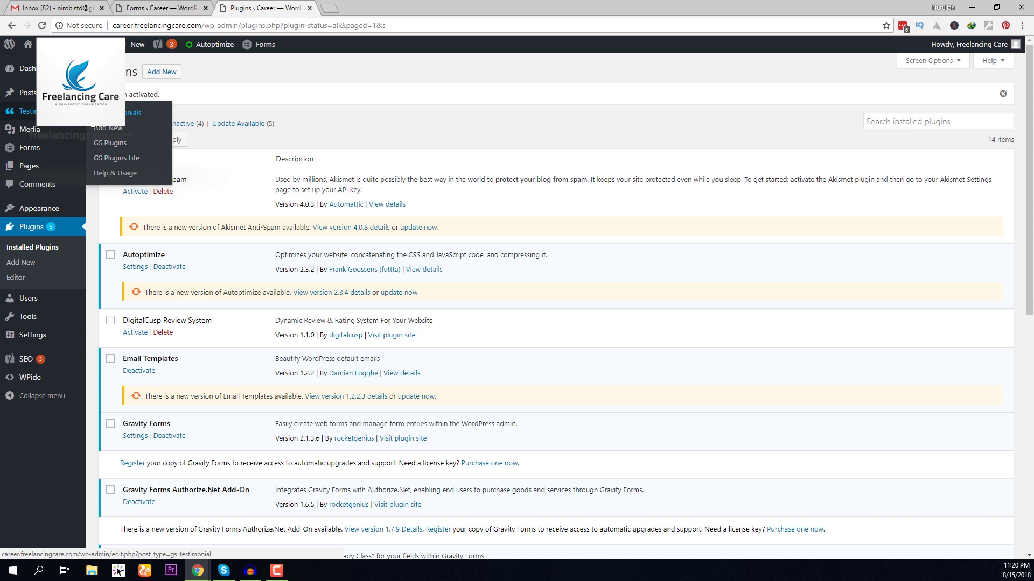
{"action": "left_click", "coordinate": [117, 118]}
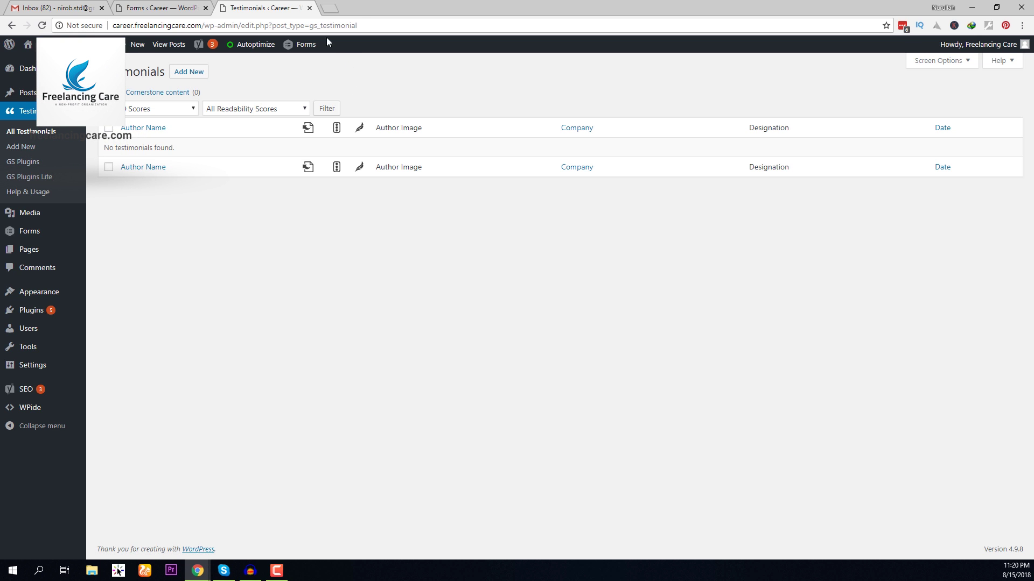
{"action": "double_click", "coordinate": [311, 27]}
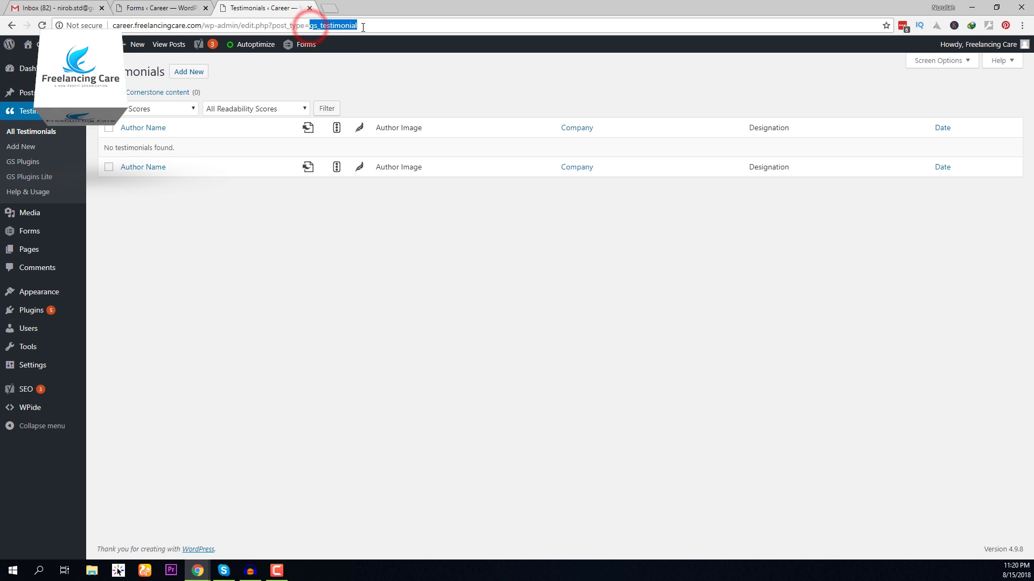
{"action": "left_click", "coordinate": [283, 27]}
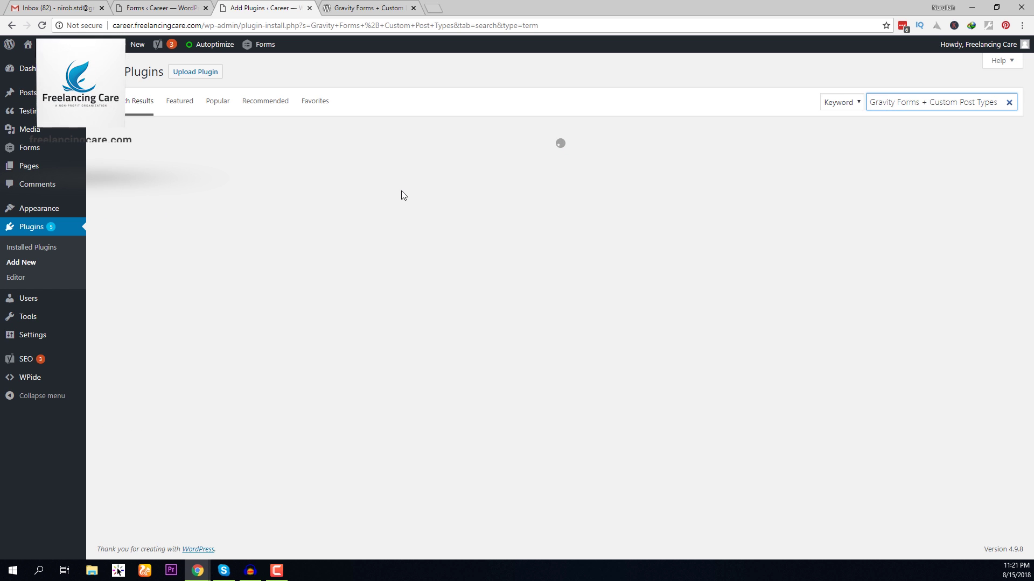
- Install and activate the Gravity Forms + Custom Post Types plugin
{"action": "left_click", "coordinate": [358, 157]}
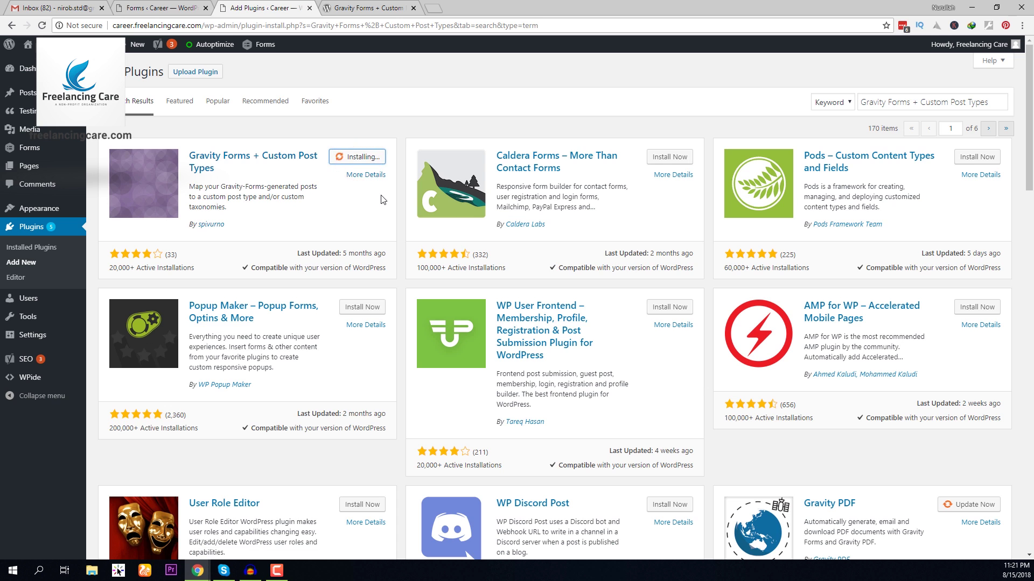
{"action": "left_click", "coordinate": [127, 89]}
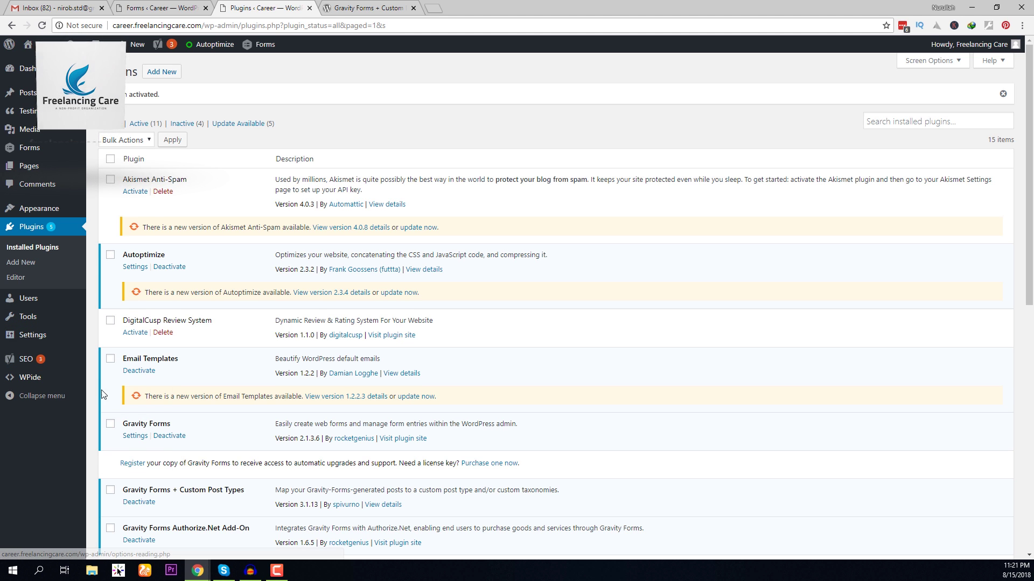
{"action": "scroll", "coordinate": [132, 353], "scroll_direction": "down", "scroll_amount": 1}
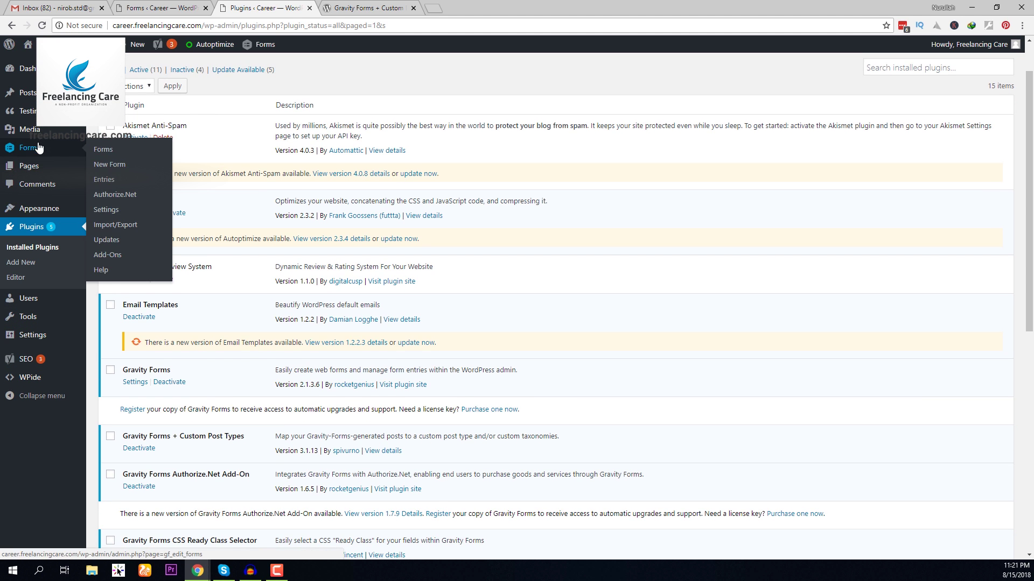
- Create a new Gravity Forms form named Testimonial with a post Title field
{"action": "left_click", "coordinate": [84, 155]}
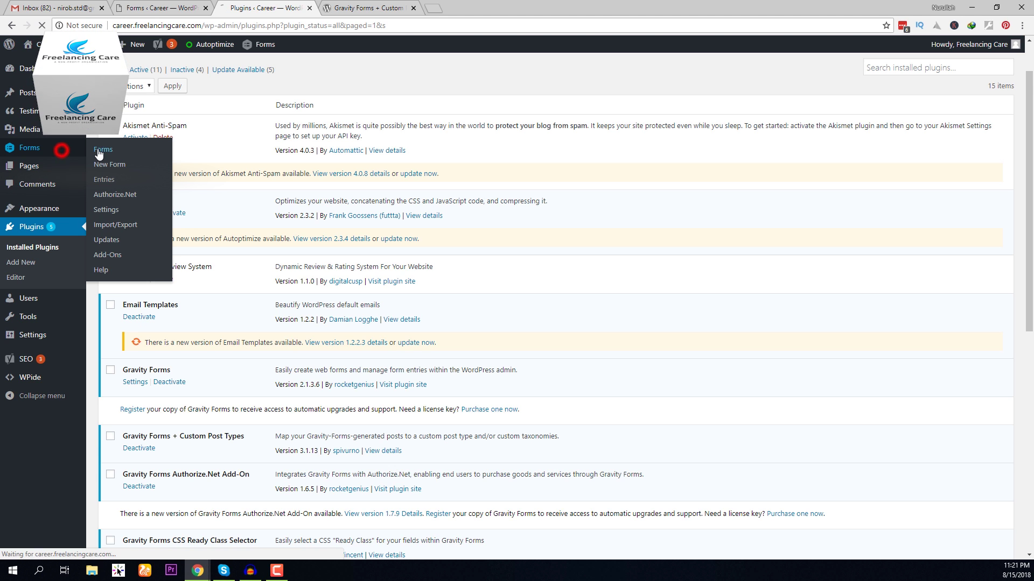
{"action": "left_click", "coordinate": [102, 154]}
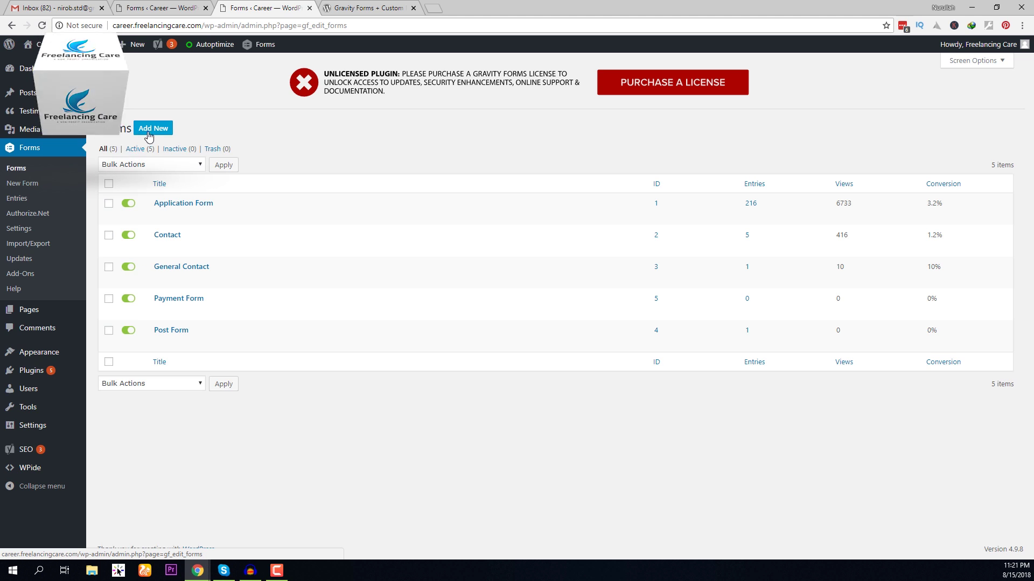
{"action": "left_click", "coordinate": [153, 129]}
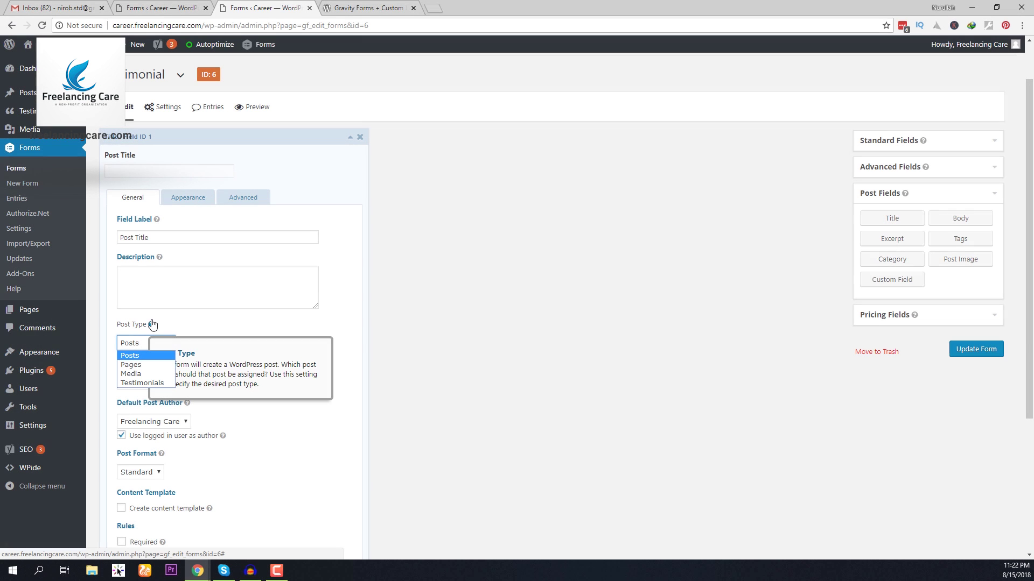
- Set the Post Type of the form's Title field to Testimonials
{"action": "left_click", "coordinate": [305, 338]}
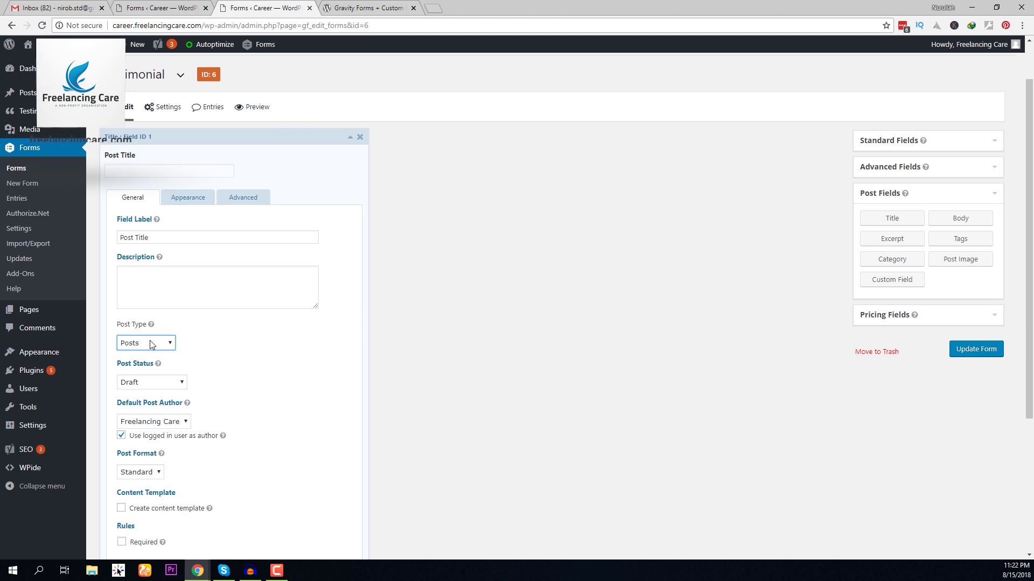
{"action": "left_click", "coordinate": [167, 343]}
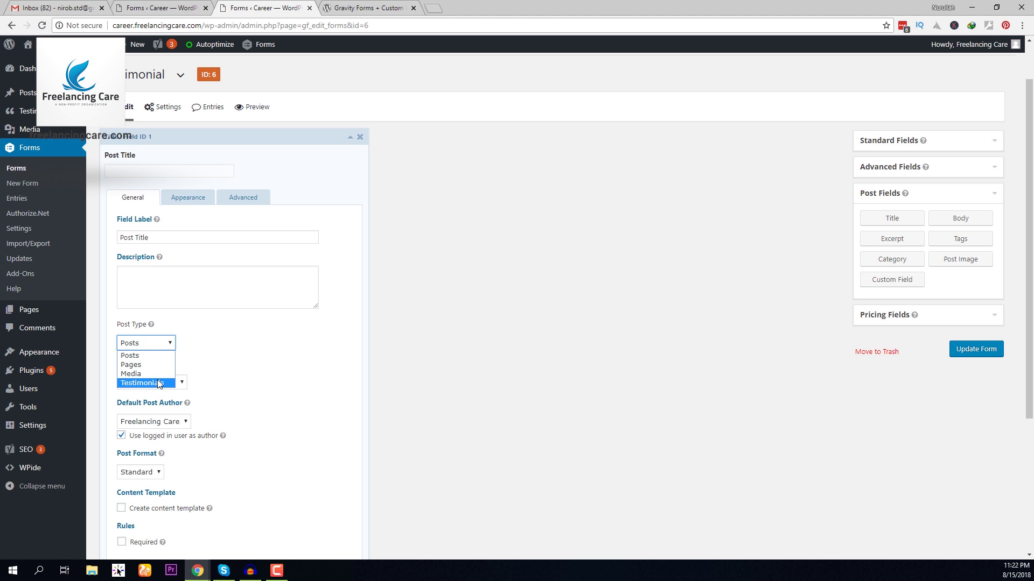
{"action": "left_click", "coordinate": [159, 384]}
{"action": "left_click", "coordinate": [203, 358]}
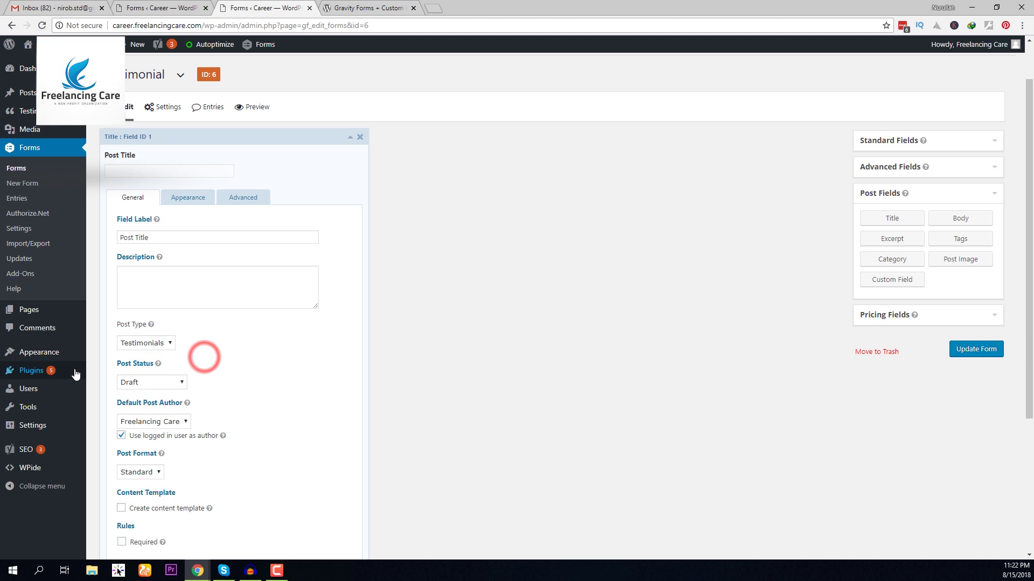
- Change the Title field's label to "Testimonial Title" and collapse its settings
{"action": "triple_click", "coordinate": [168, 236]}
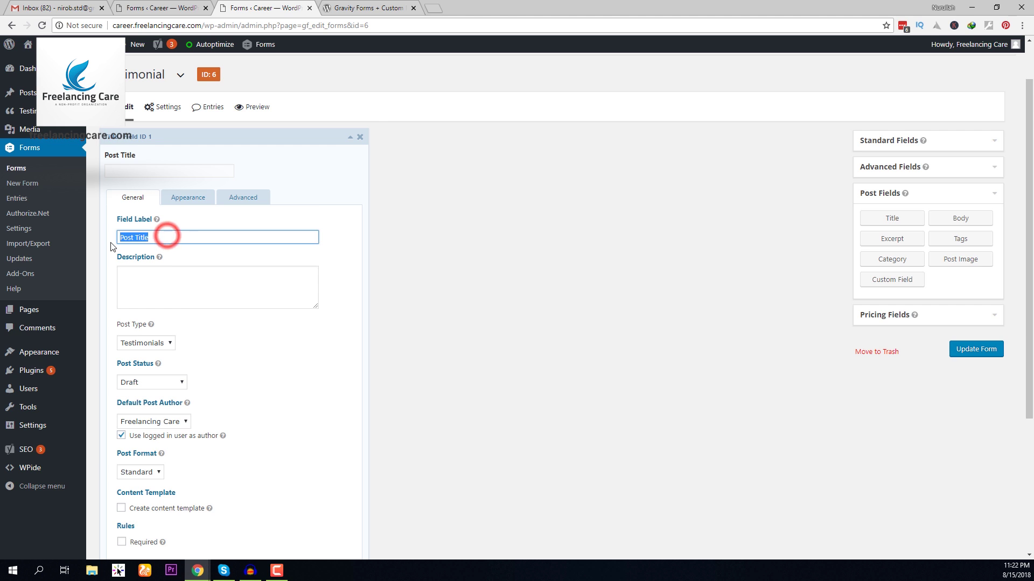
{"action": "type", "text": "Testimonial"}
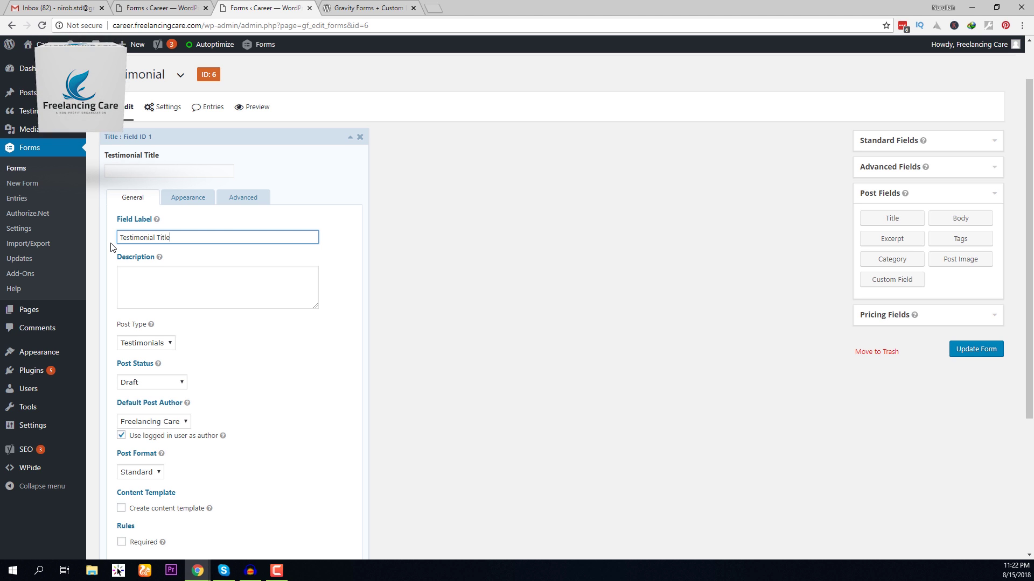
{"action": "left_click", "coordinate": [206, 132]}
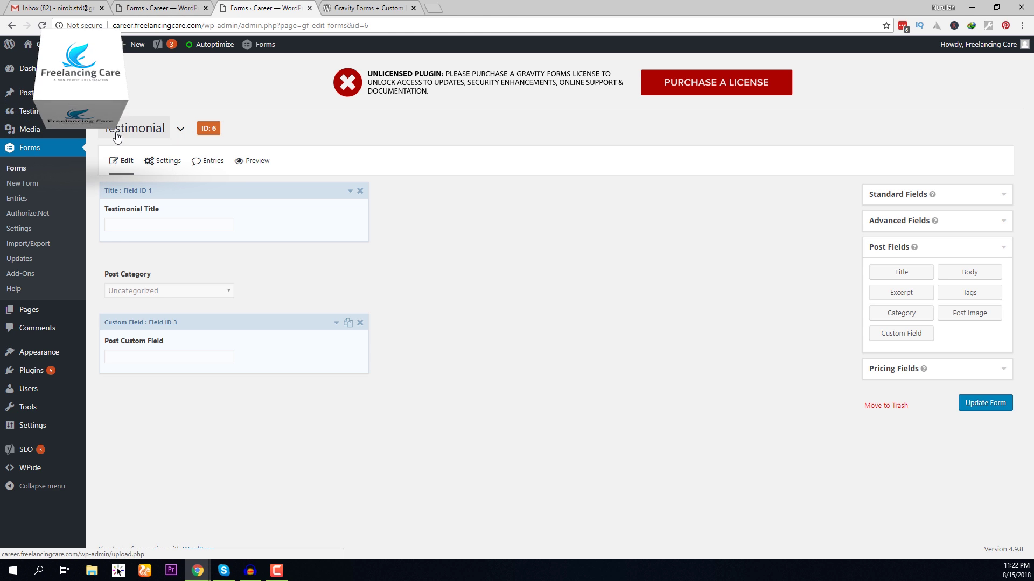
- Open the new testimonial editor in a separate tab and examine its title, content, author image and author details fields
{"action": "mouse_move", "coordinate": [27, 111]}
{"action": "middle_click", "coordinate": [101, 131]}
{"action": "left_click", "coordinate": [340, 7]}
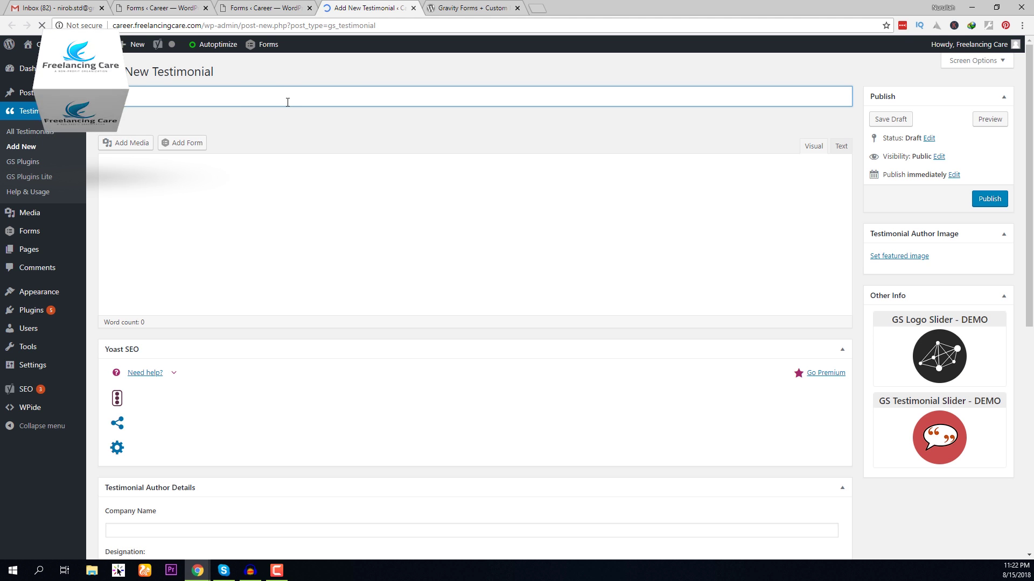
{"action": "left_click", "coordinate": [287, 101]}
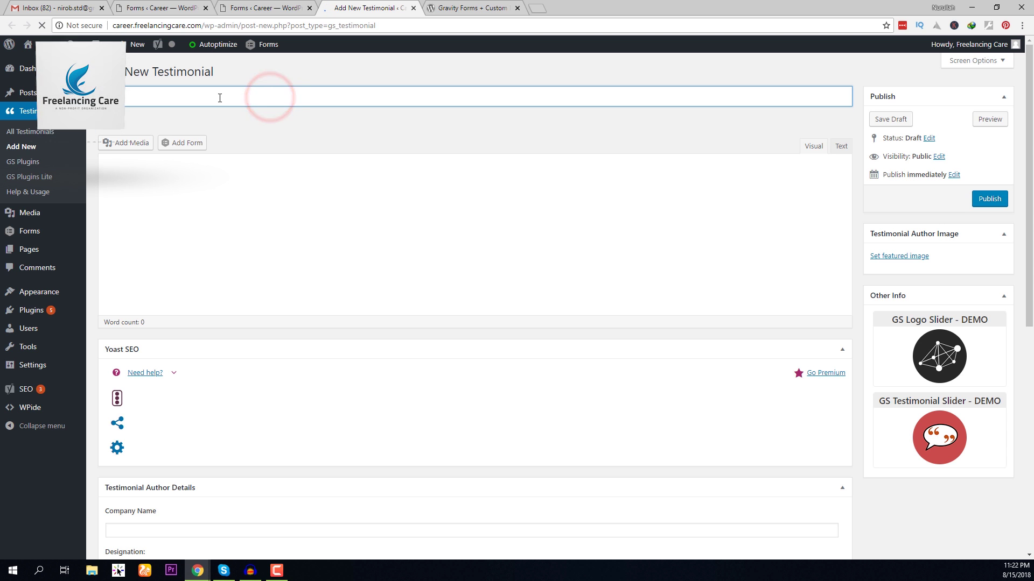
{"action": "left_click", "coordinate": [187, 228]}
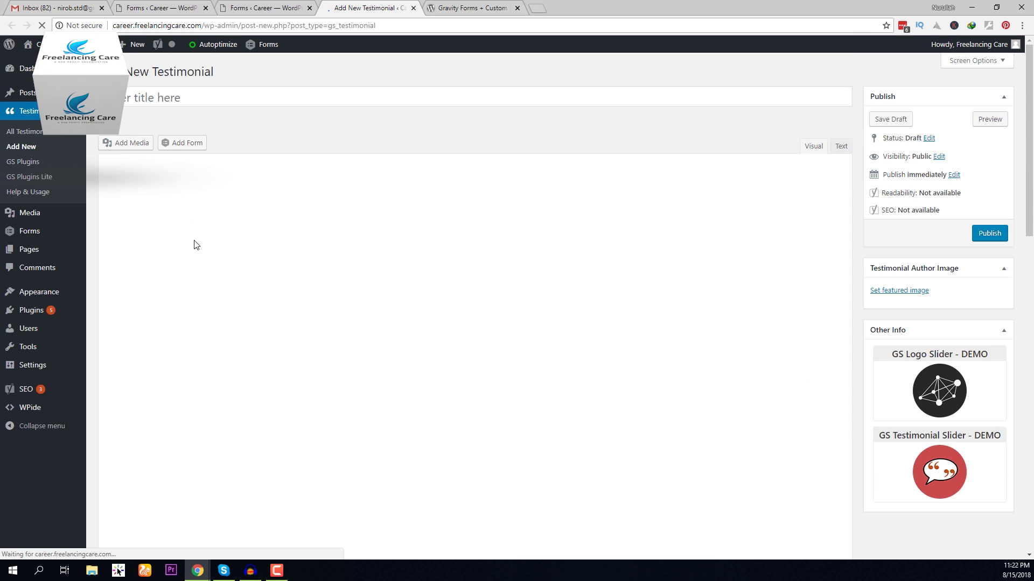
{"action": "scroll", "coordinate": [194, 242], "scroll_direction": "down", "scroll_amount": 5}
{"action": "scroll", "coordinate": [183, 259], "scroll_direction": "down", "scroll_amount": 4}
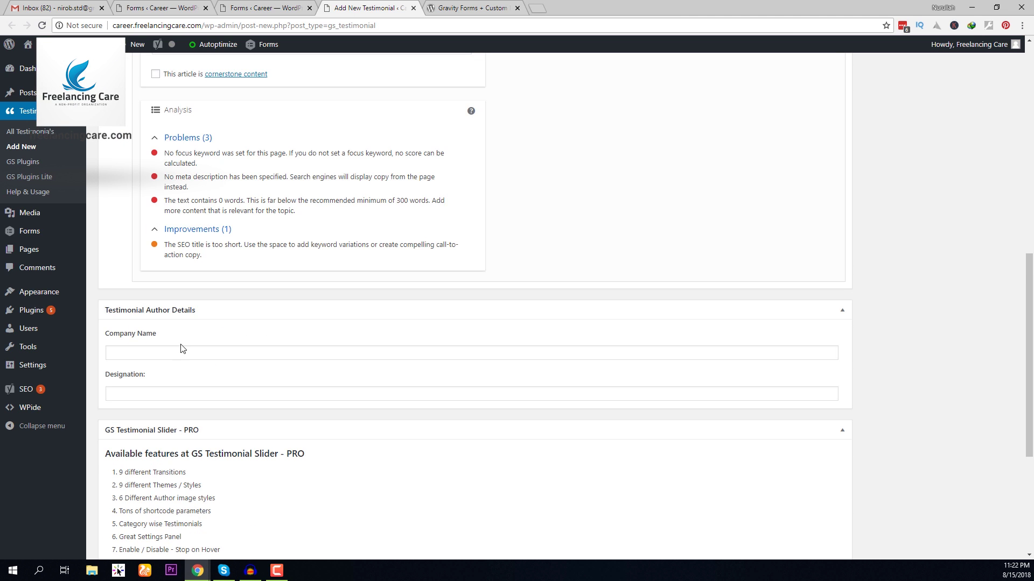
{"action": "left_click", "coordinate": [181, 347]}
{"action": "scroll", "coordinate": [189, 387], "scroll_direction": "down", "scroll_amount": 5}
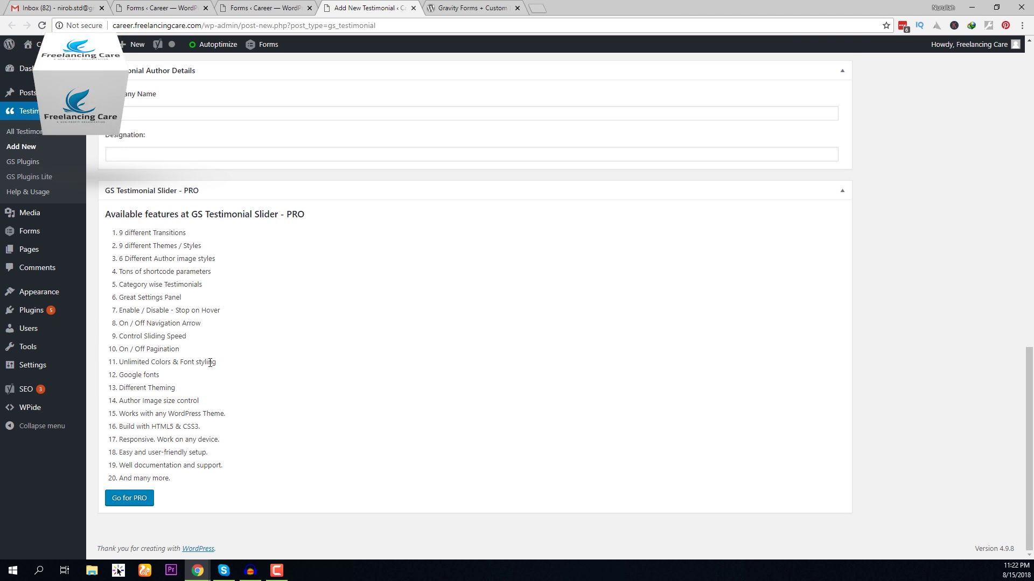
{"action": "scroll", "coordinate": [657, 309], "scroll_direction": "up", "scroll_amount": 15}
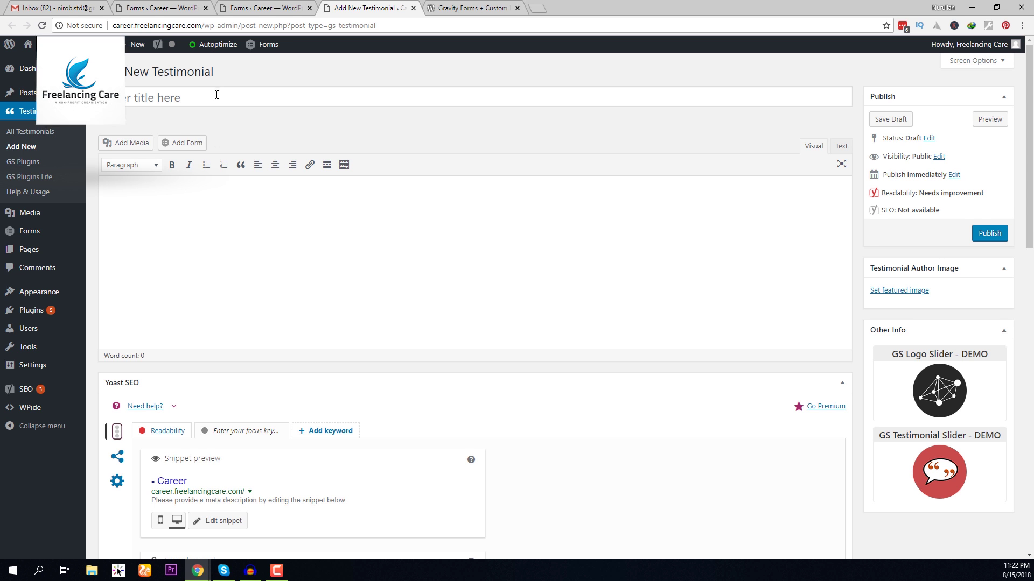
{"action": "scroll", "coordinate": [210, 300], "scroll_direction": "down", "scroll_amount": 8}
{"action": "scroll", "coordinate": [218, 269], "scroll_direction": "up", "scroll_amount": 6}
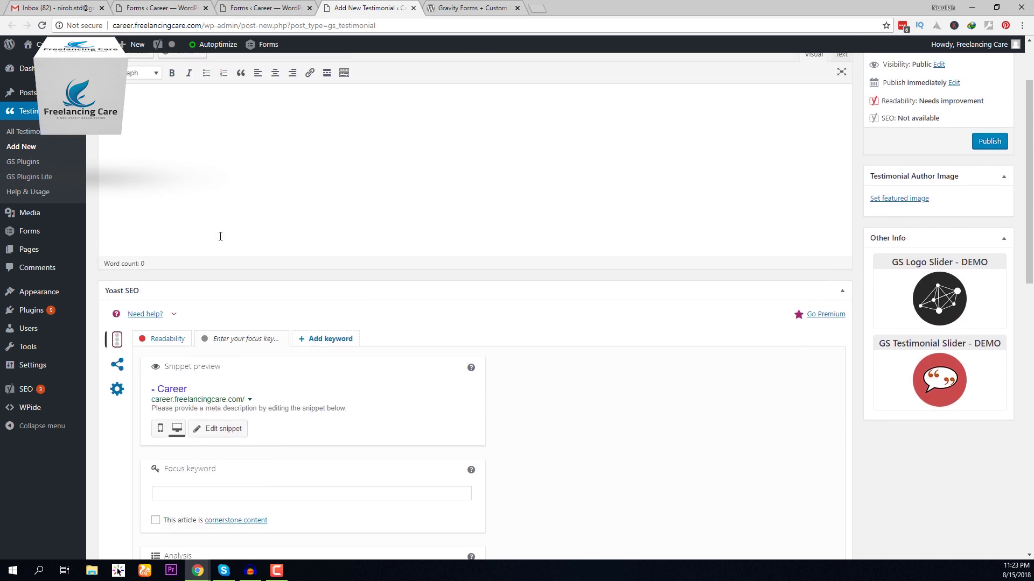
{"action": "scroll", "coordinate": [150, 202], "scroll_direction": "up", "scroll_amount": 2}
- Add a post Body field labelled "Testimonial Text" to the Testimonial form
{"action": "left_click", "coordinate": [280, 3]}
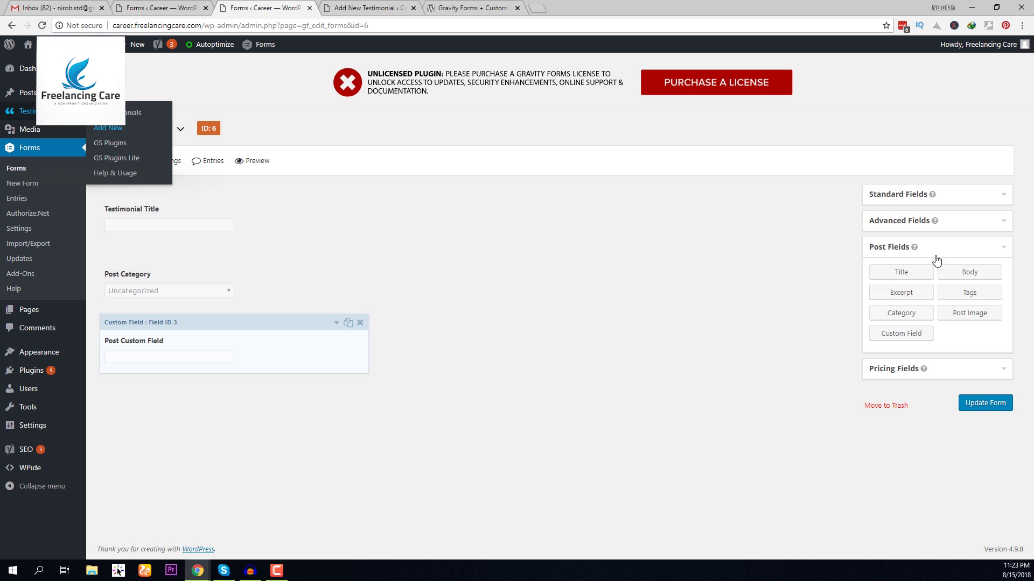
{"action": "left_click", "coordinate": [969, 271]}
- Recheck the testimonial editor's fields and delete the Post Category field from the Testimonial form
{"action": "left_click", "coordinate": [369, 7]}
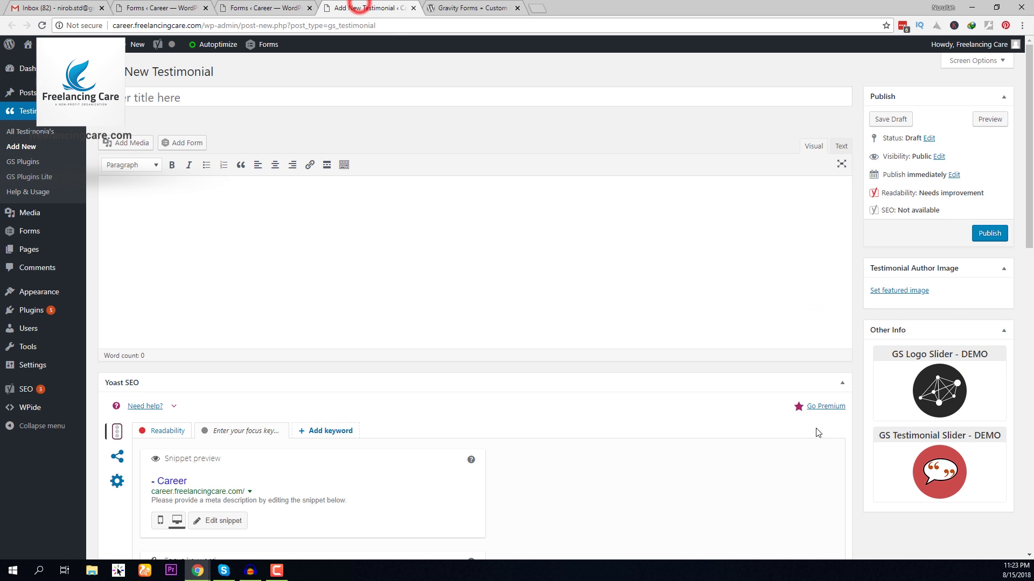
{"action": "scroll", "coordinate": [945, 416], "scroll_direction": "down", "scroll_amount": 6}
{"action": "scroll", "coordinate": [434, 62], "scroll_direction": "up", "scroll_amount": 6}
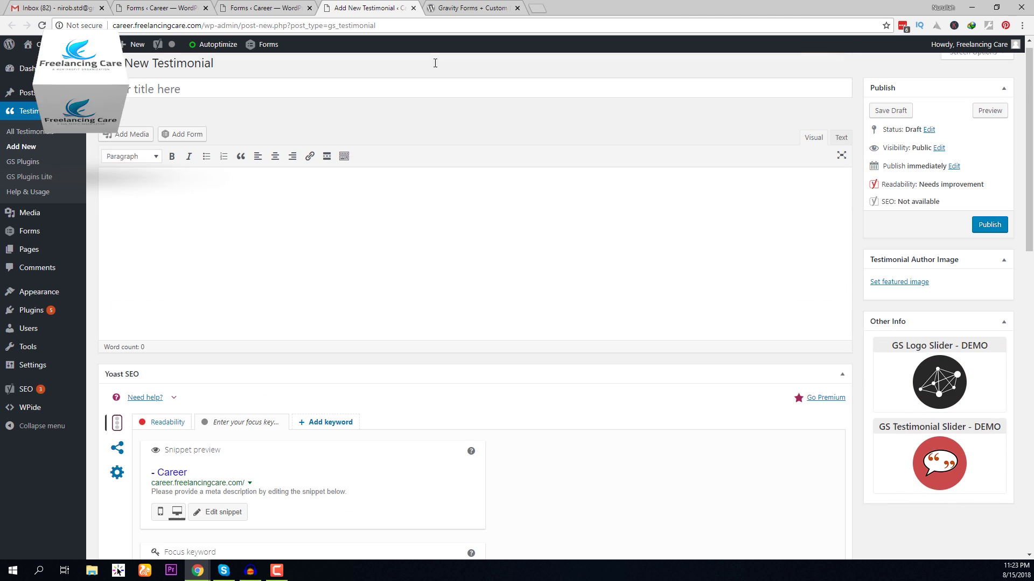
{"action": "left_click", "coordinate": [242, 7]}
{"action": "left_click", "coordinate": [258, 408]}
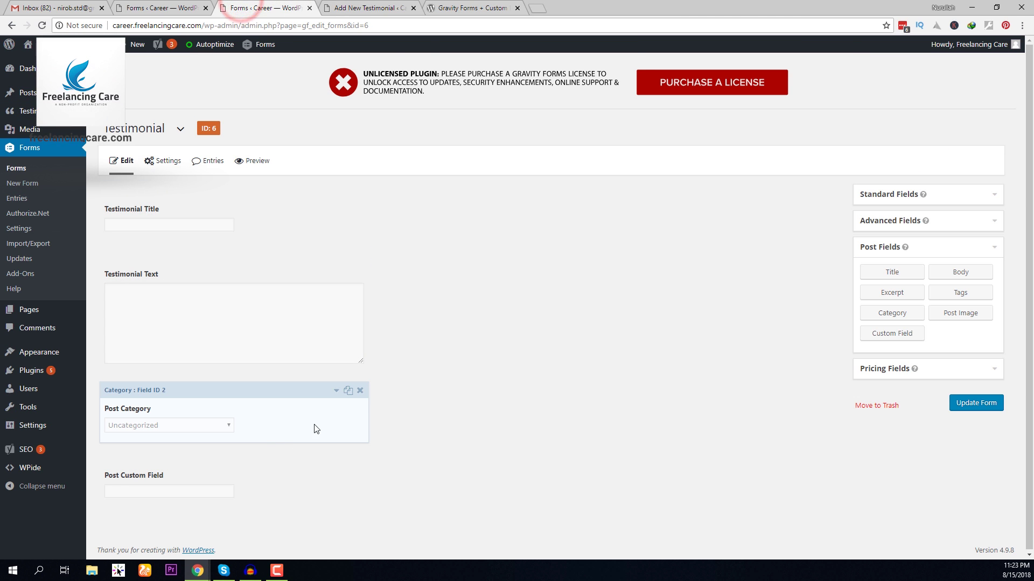
{"action": "left_click", "coordinate": [360, 390]}
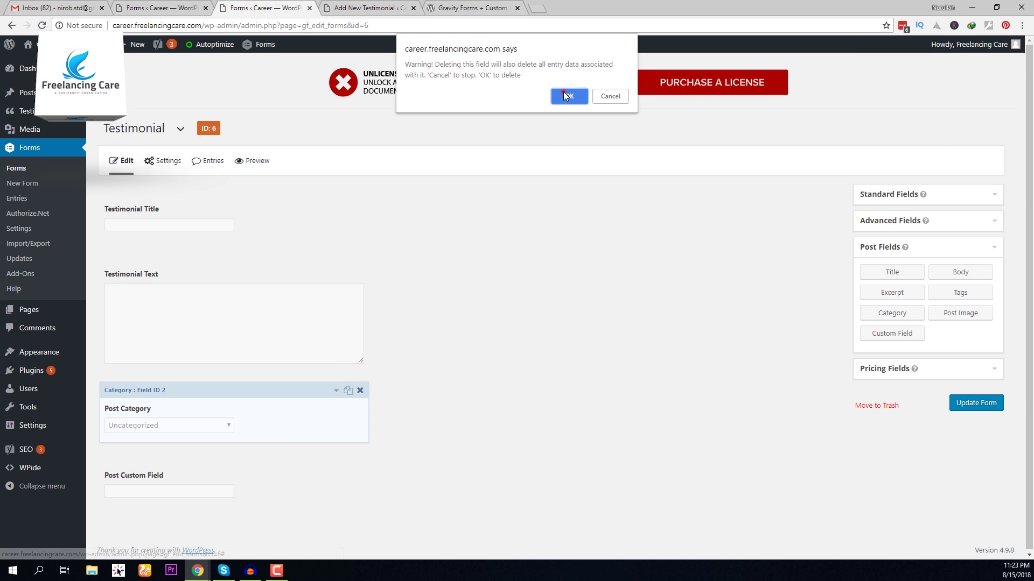
{"action": "left_click", "coordinate": [562, 93]}
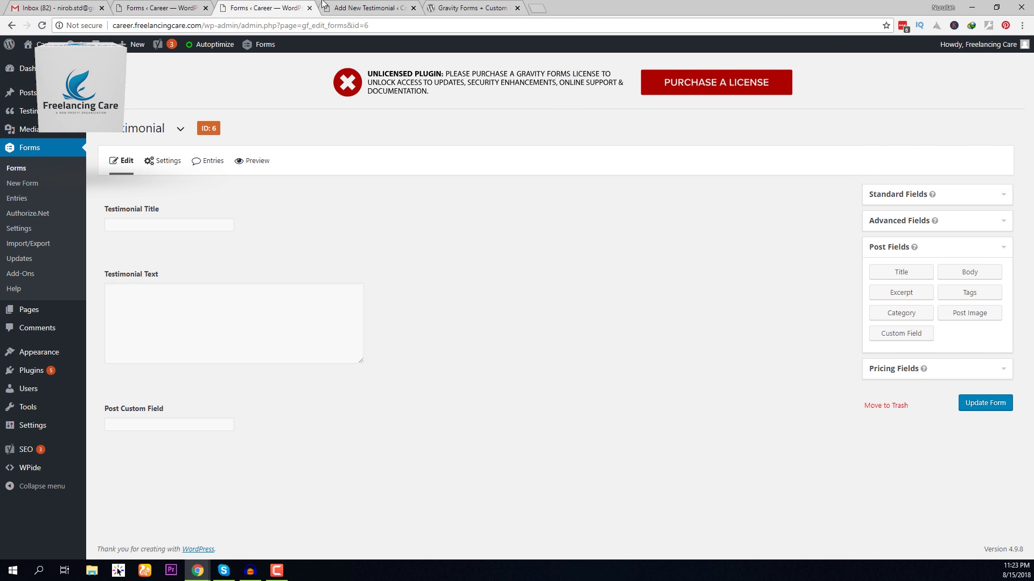
- Inspect the Company Name input in the testimonial editor and copy its name attribute, gs_t_client_company
{"action": "left_click", "coordinate": [359, 8]}
{"action": "scroll", "coordinate": [295, 467], "scroll_direction": "down", "scroll_amount": 1}
{"action": "scroll", "coordinate": [295, 466], "scroll_direction": "down", "scroll_amount": 10}
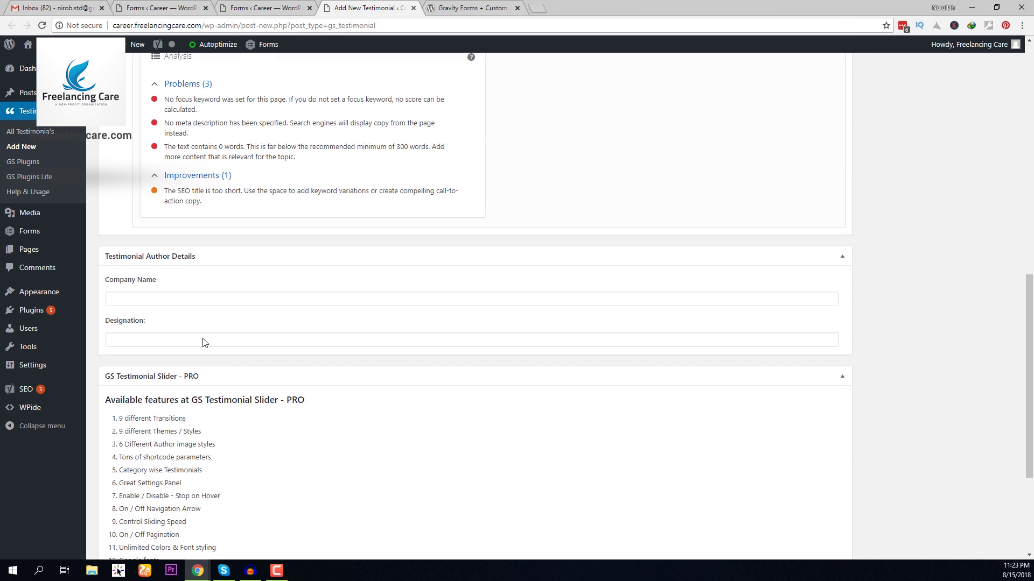
{"action": "right_click", "coordinate": [180, 297]}
{"action": "left_click", "coordinate": [224, 481]}
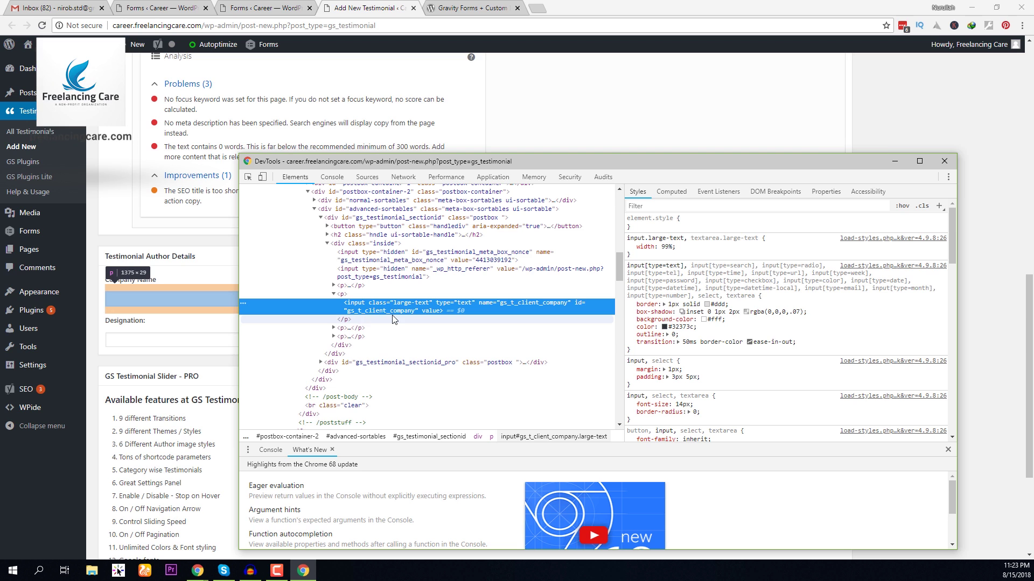
{"action": "double_click", "coordinate": [526, 301]}
{"action": "key", "text": "ctrl+c"}
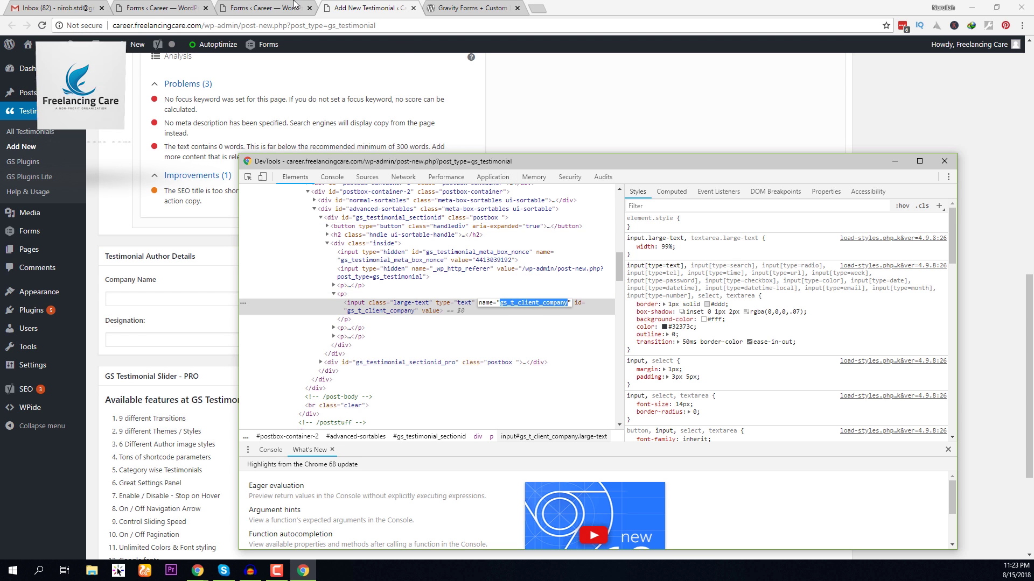
- Label the form's custom field "Company Name", give it the new custom field name gs_t_client_company, and collapse its settings
{"action": "left_click", "coordinate": [267, 9]}
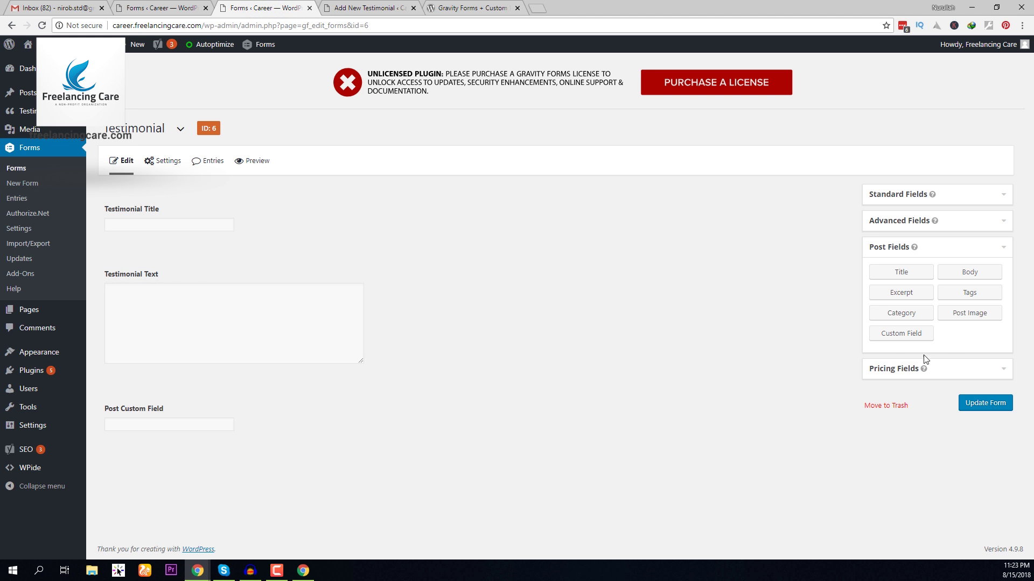
{"action": "left_click", "coordinate": [265, 420]}
{"action": "scroll", "coordinate": [166, 323], "scroll_direction": "down", "scroll_amount": 3}
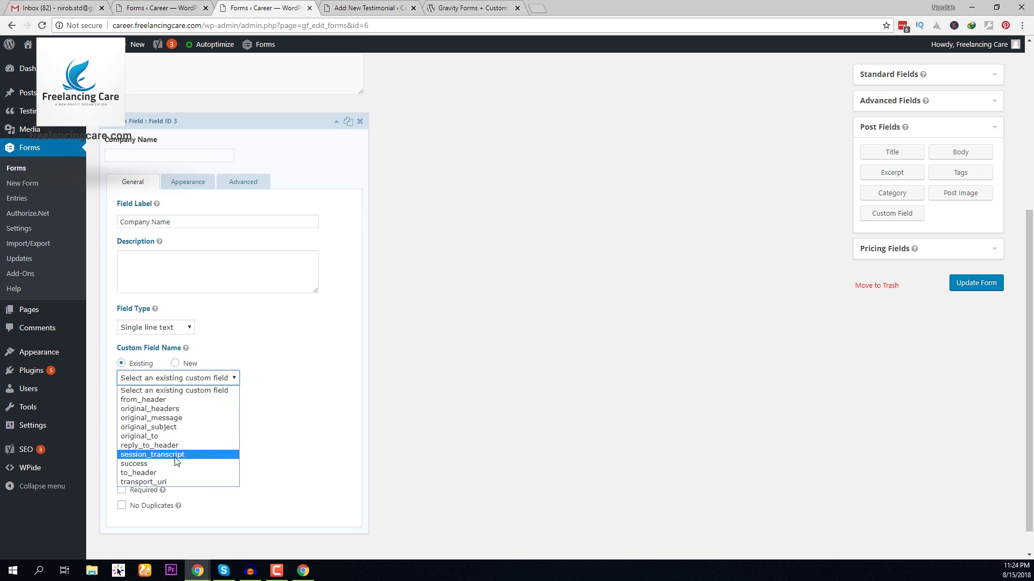
{"action": "left_click", "coordinate": [176, 364]}
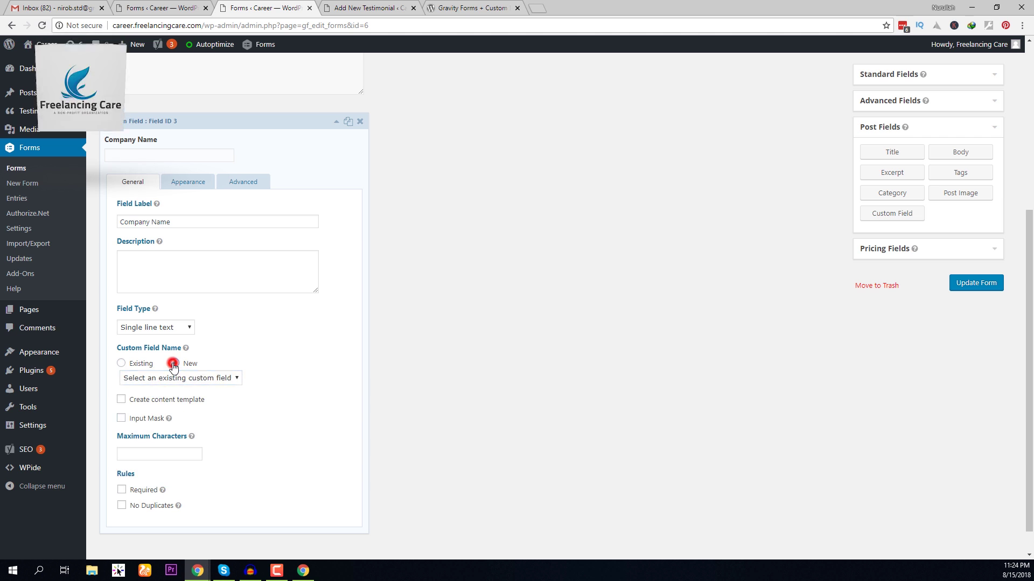
{"action": "left_click", "coordinate": [182, 375]}
{"action": "key", "text": "ctrl+v"}
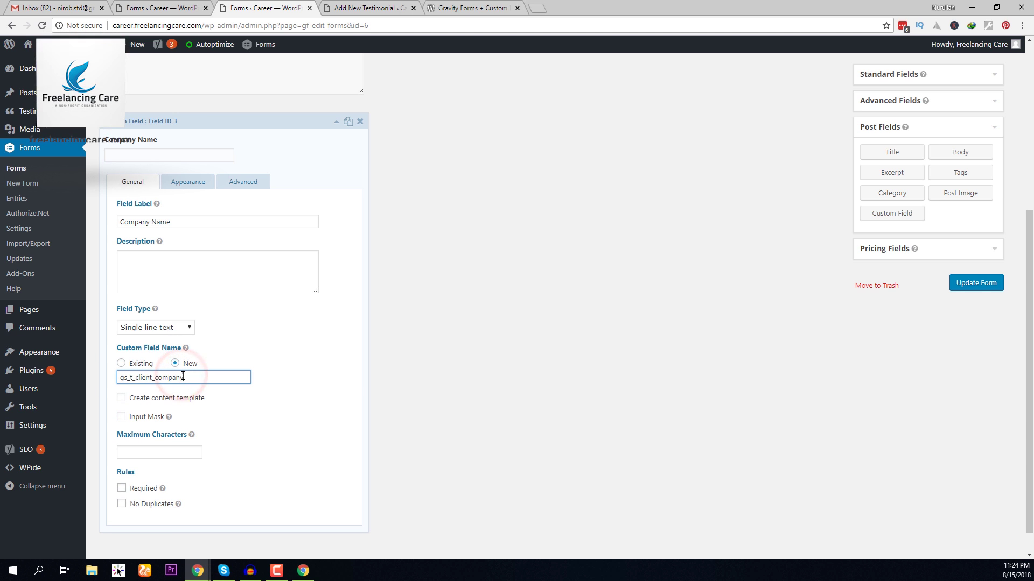
{"action": "left_click", "coordinate": [259, 357]}
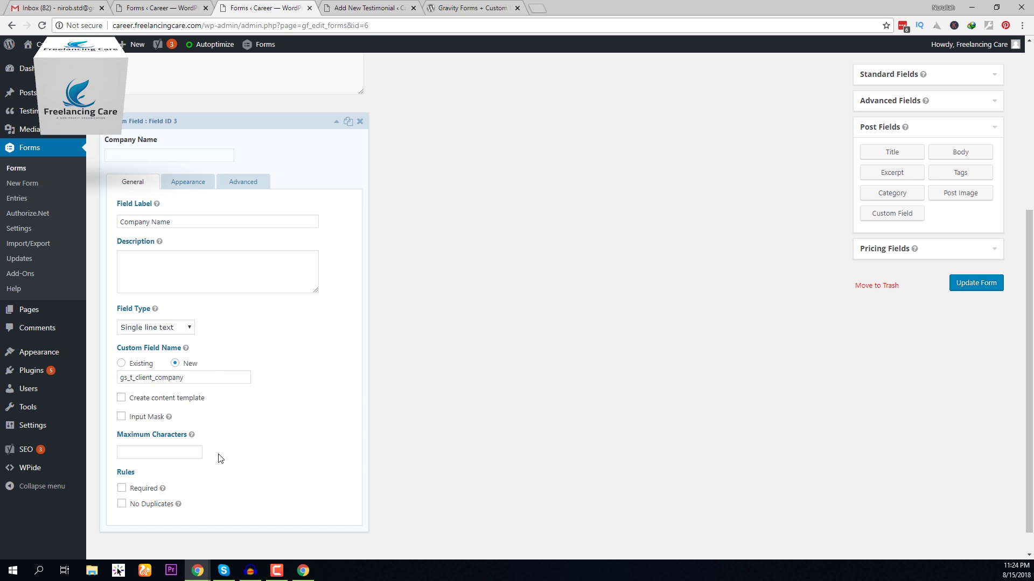
{"action": "left_click", "coordinate": [248, 131]}
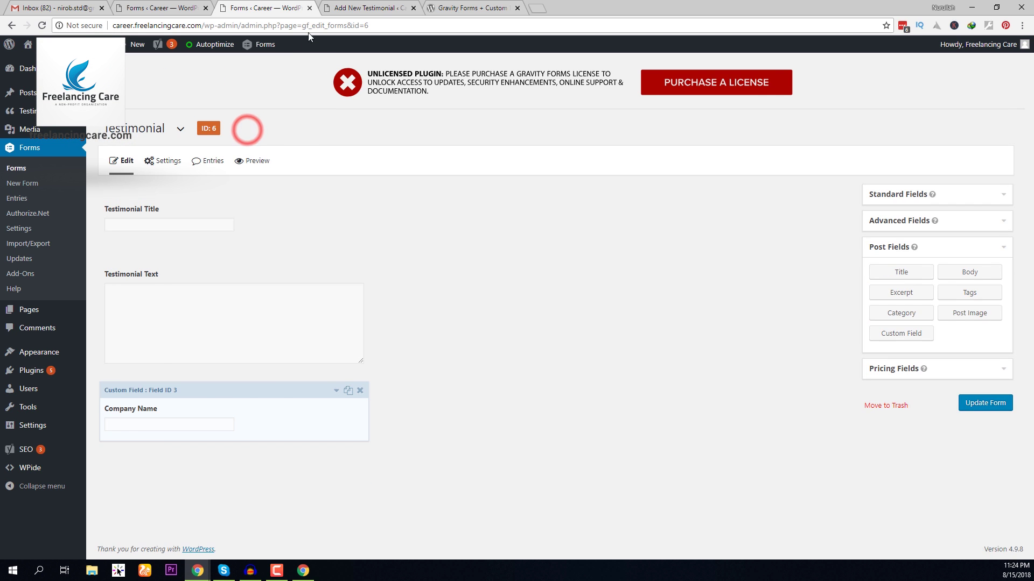
- Copy the Designation label from the testimonial editor, duplicate the Company Name field, and label the duplicate "Designation:"
{"action": "left_click", "coordinate": [355, 7]}
{"action": "double_click", "coordinate": [153, 320]}
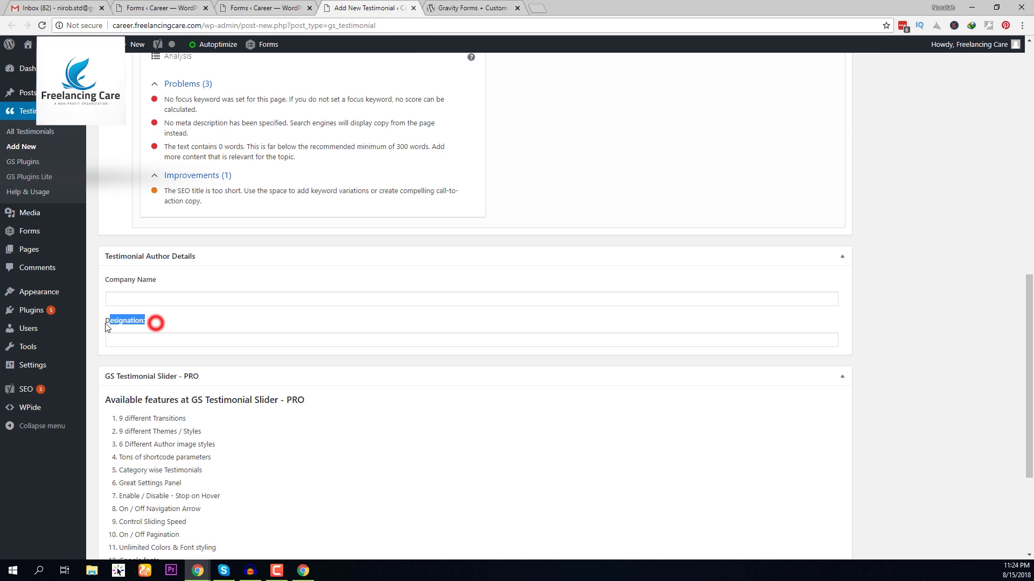
{"action": "left_click", "coordinate": [245, 7]}
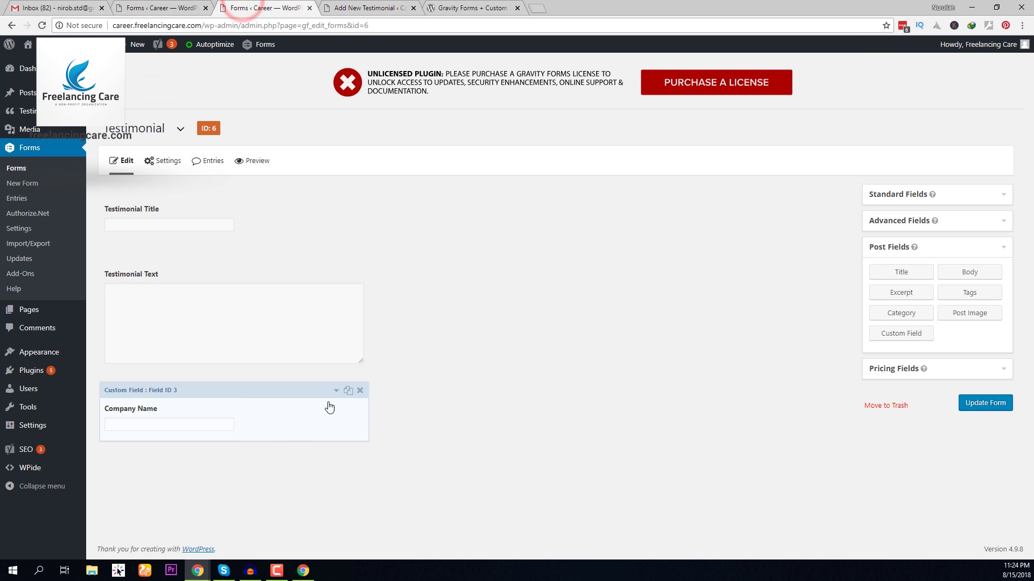
{"action": "left_click", "coordinate": [348, 391]}
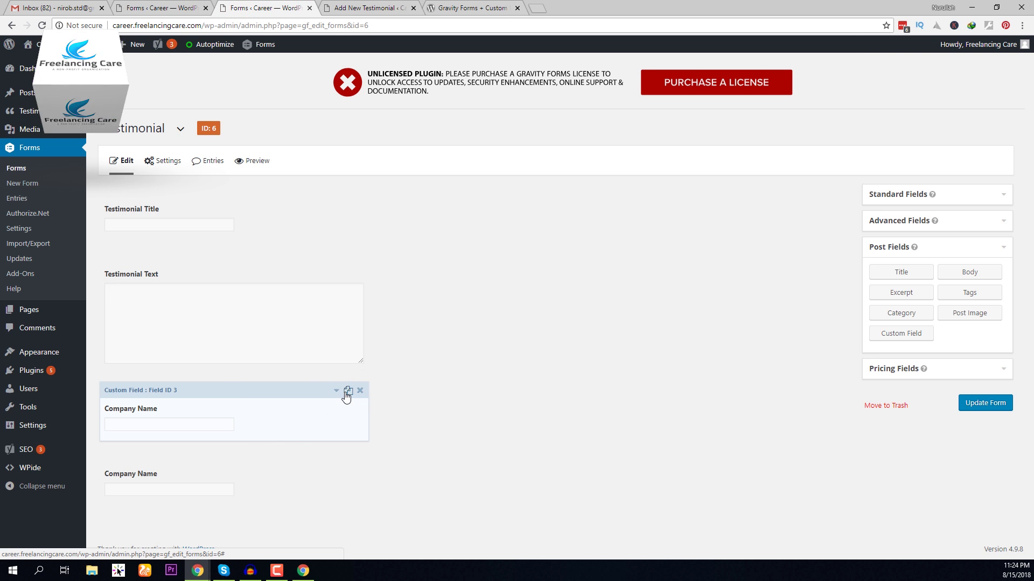
{"action": "left_click", "coordinate": [230, 479]}
{"action": "scroll", "coordinate": [226, 475], "scroll_direction": "down", "scroll_amount": 3}
{"action": "left_click_drag", "start_coordinate": [188, 395], "coordinate": [91, 395]}
{"action": "type", "text": "Designation:"}
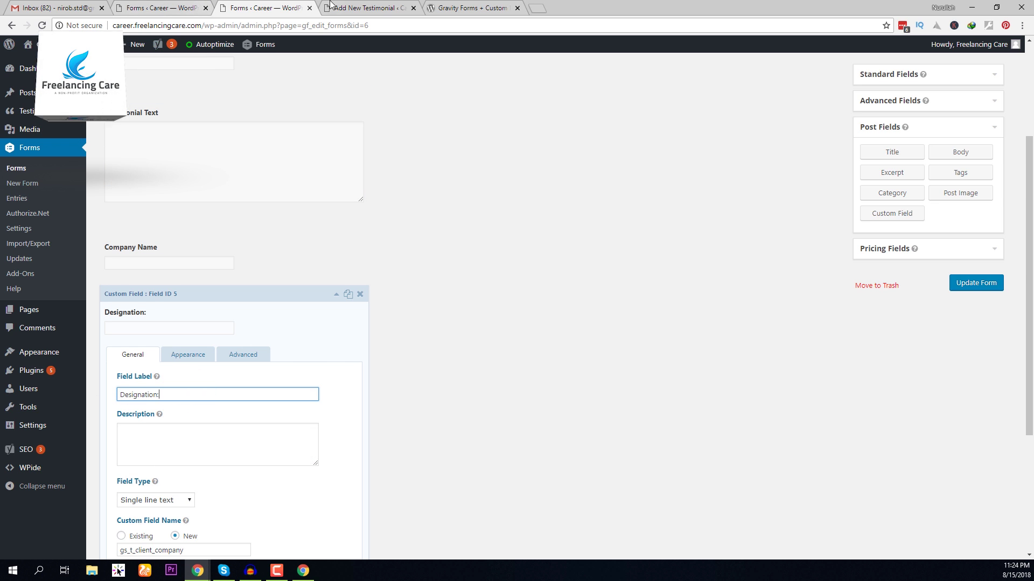
- Look up the Designation input's name attribute in the testimonial editor and set the Designation field's custom field name to gs_t_client_design
{"action": "left_click", "coordinate": [356, 6]}
{"action": "left_click", "coordinate": [111, 339]}
{"action": "right_click", "coordinate": [144, 340]}
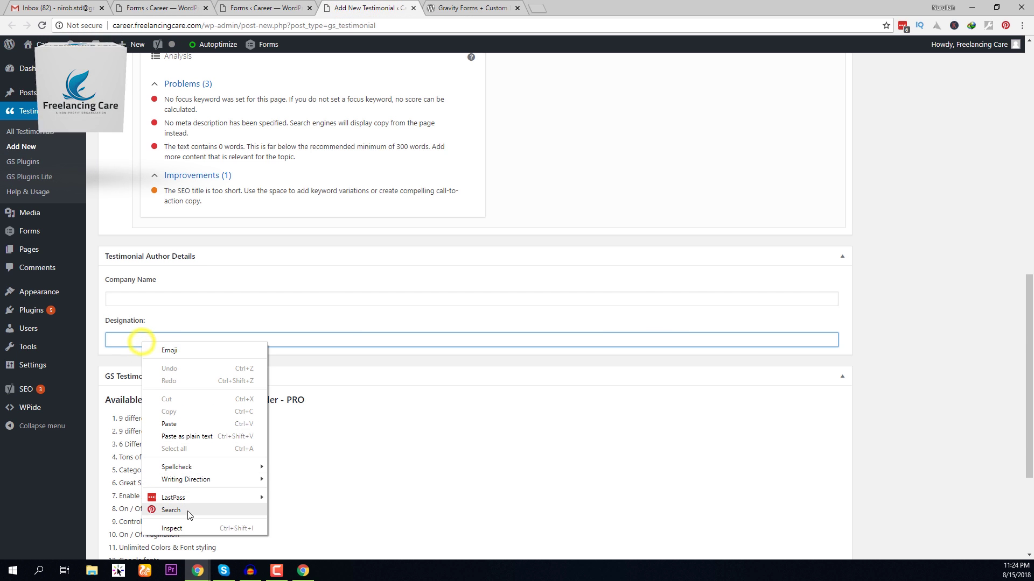
{"action": "left_click", "coordinate": [191, 525]}
{"action": "left_click", "coordinate": [265, 7]}
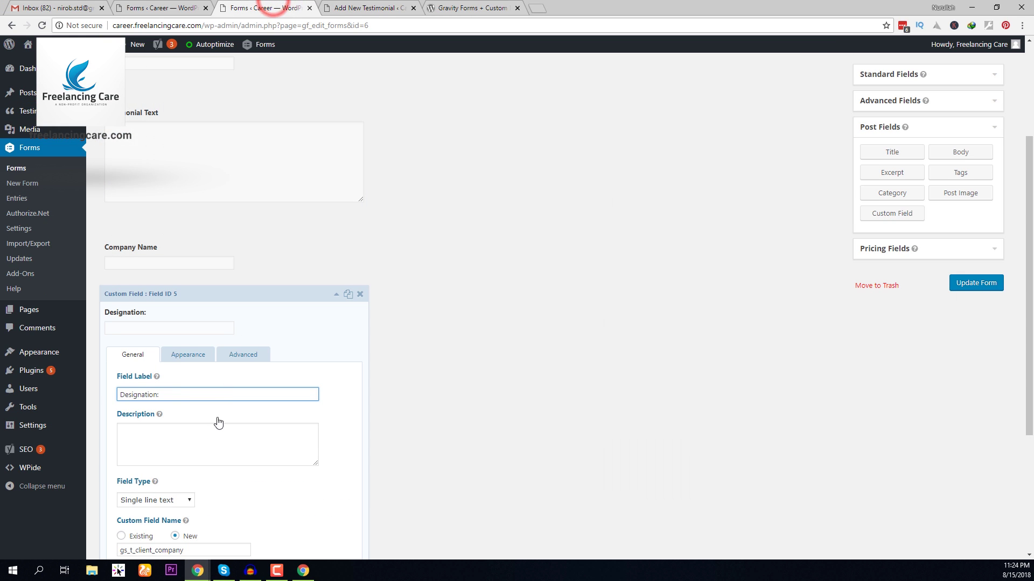
{"action": "scroll", "coordinate": [184, 440], "scroll_direction": "down", "scroll_amount": 3}
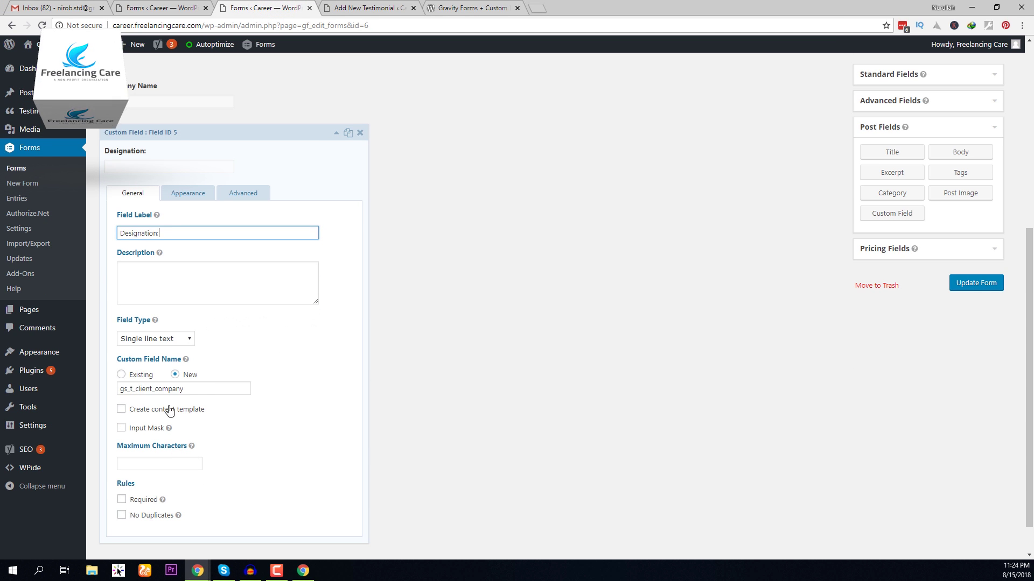
{"action": "double_click", "coordinate": [200, 388]}
{"action": "type", "text": "gs_t_client_design"}
{"action": "left_click", "coordinate": [300, 412]}
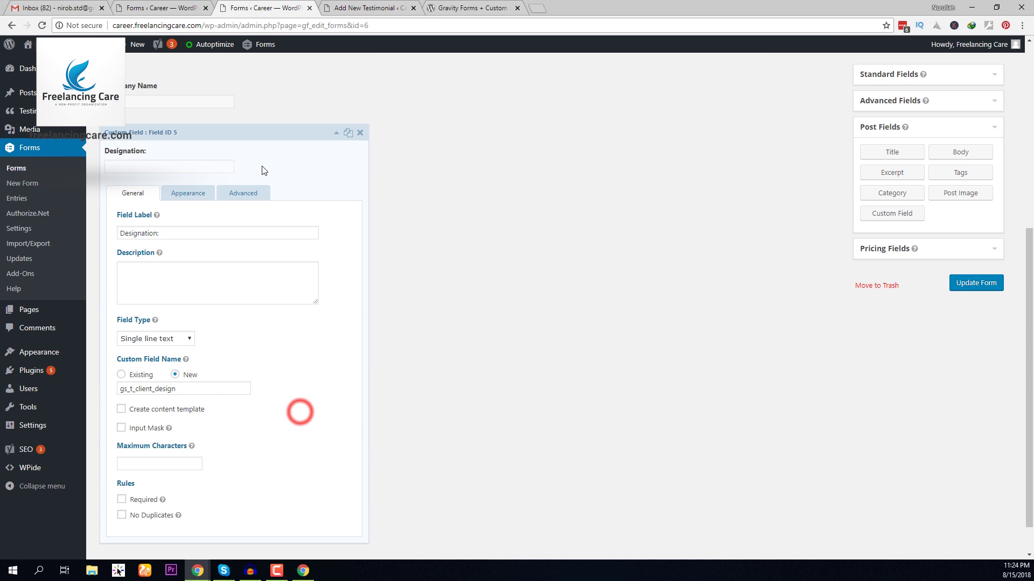
{"action": "left_click", "coordinate": [256, 142]}
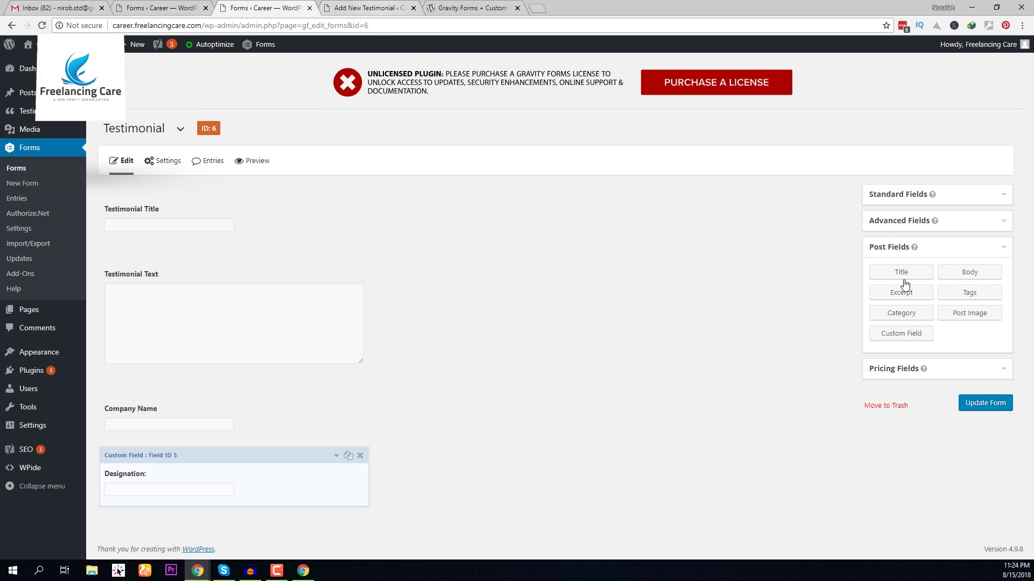
- Add a Post Image field to the Testimonial form and check the author image box in the testimonial editor
{"action": "left_click", "coordinate": [951, 316]}
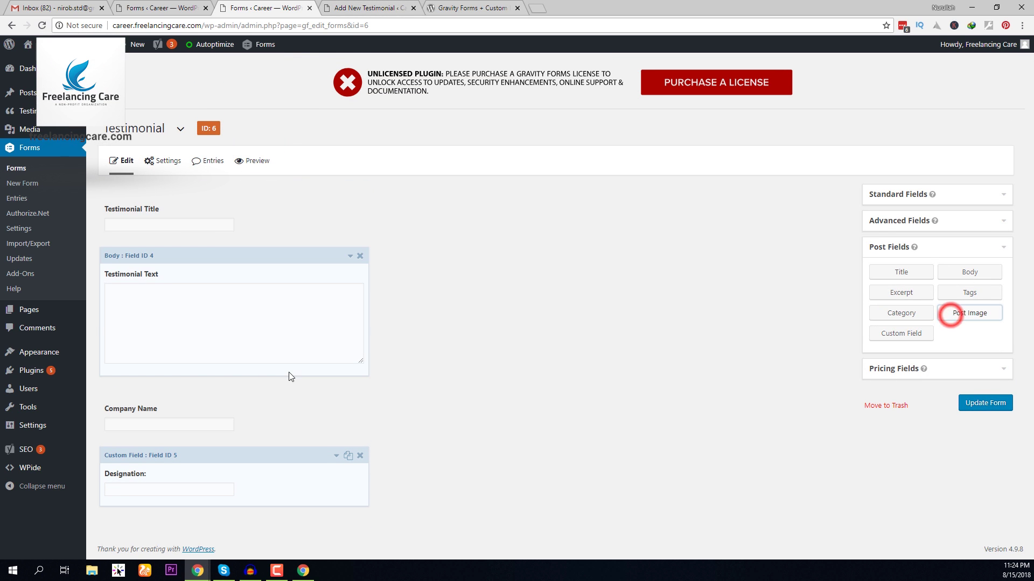
{"action": "left_click", "coordinate": [378, 4]}
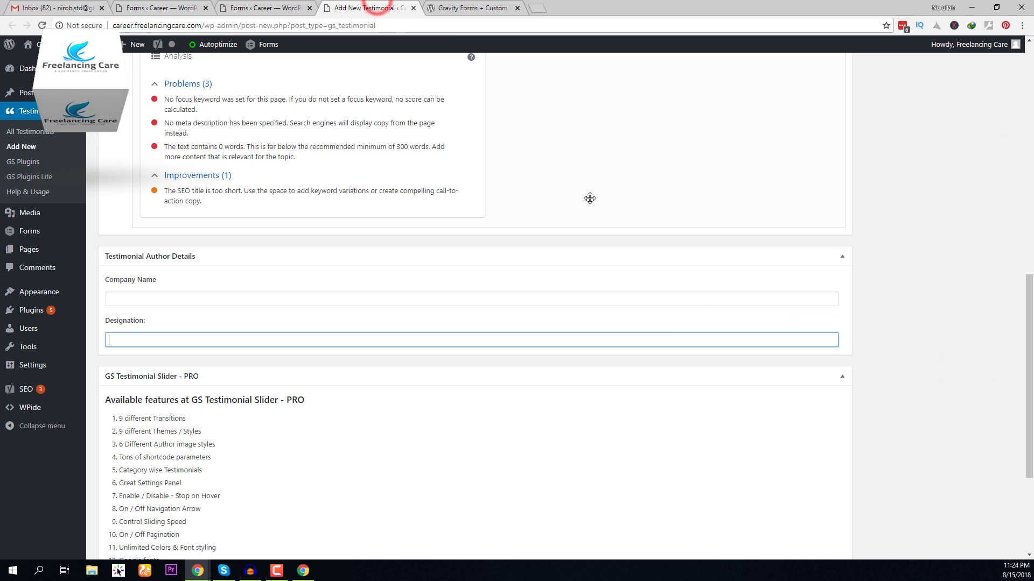
{"action": "scroll", "coordinate": [676, 334], "scroll_direction": "down", "scroll_amount": 1}
{"action": "scroll", "coordinate": [834, 320], "scroll_direction": "up", "scroll_amount": 7}
{"action": "scroll", "coordinate": [833, 320], "scroll_direction": "up", "scroll_amount": 5}
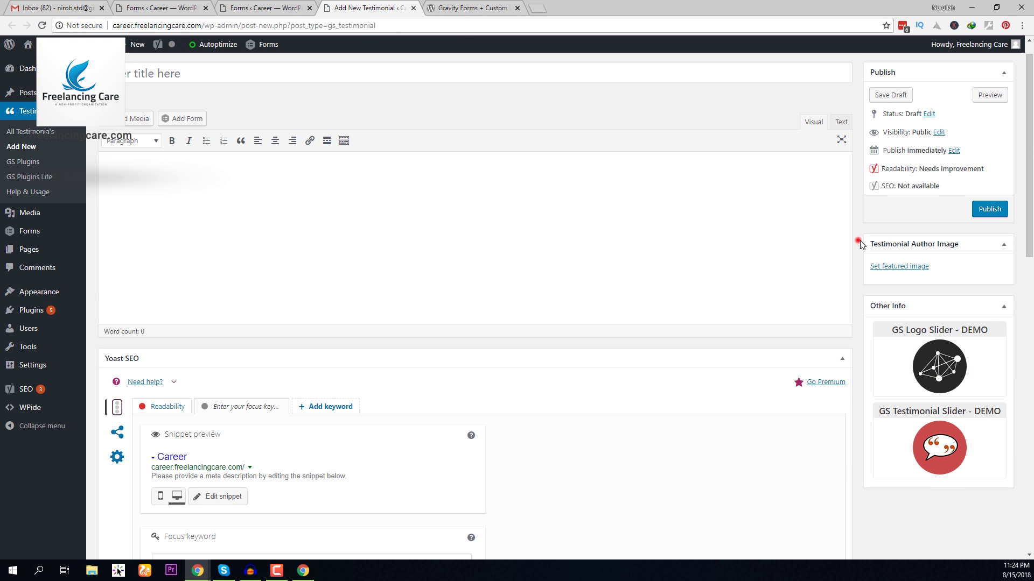
{"action": "left_click_drag", "start_coordinate": [860, 245], "coordinate": [858, 237]}
{"action": "left_click", "coordinate": [859, 269]}
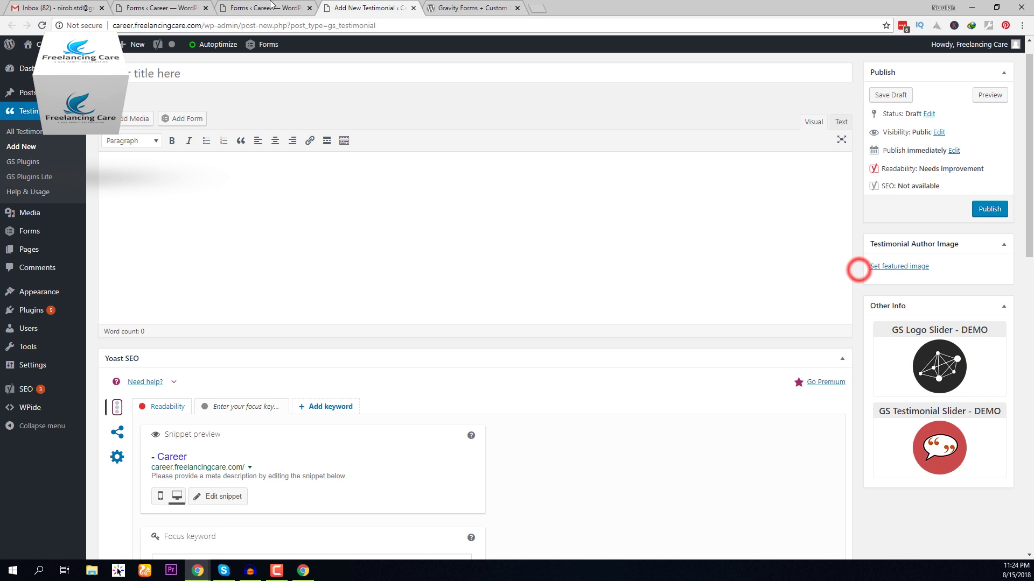
- Change the Post Image field's label to "Author Image"
{"action": "left_click", "coordinate": [271, 6]}
{"action": "scroll", "coordinate": [155, 452], "scroll_direction": "down", "scroll_amount": 2}
{"action": "left_click", "coordinate": [155, 466]}
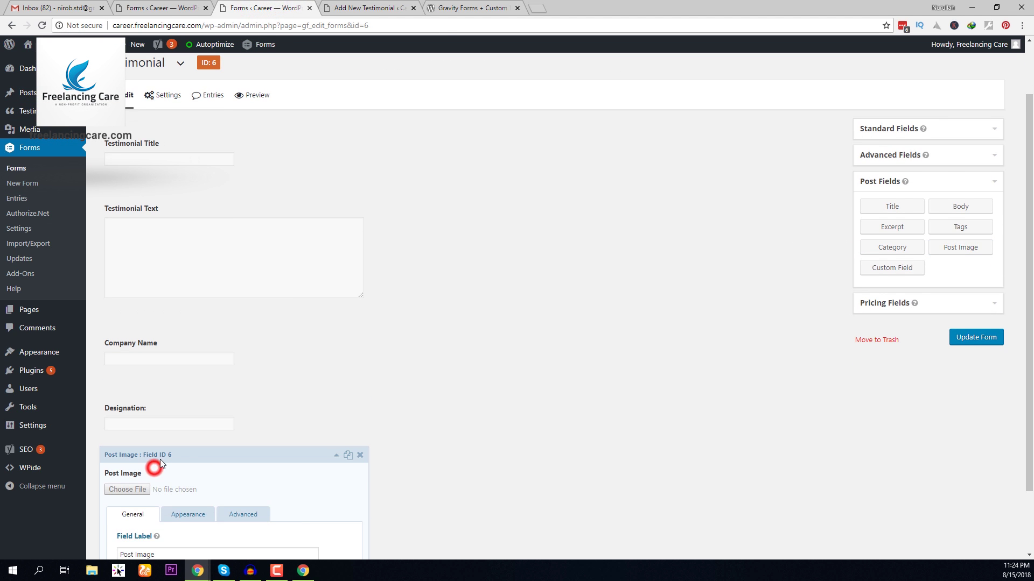
{"action": "scroll", "coordinate": [160, 464], "scroll_direction": "down", "scroll_amount": 5}
{"action": "triple_click", "coordinate": [167, 281]}
{"action": "type", "text": "A"}
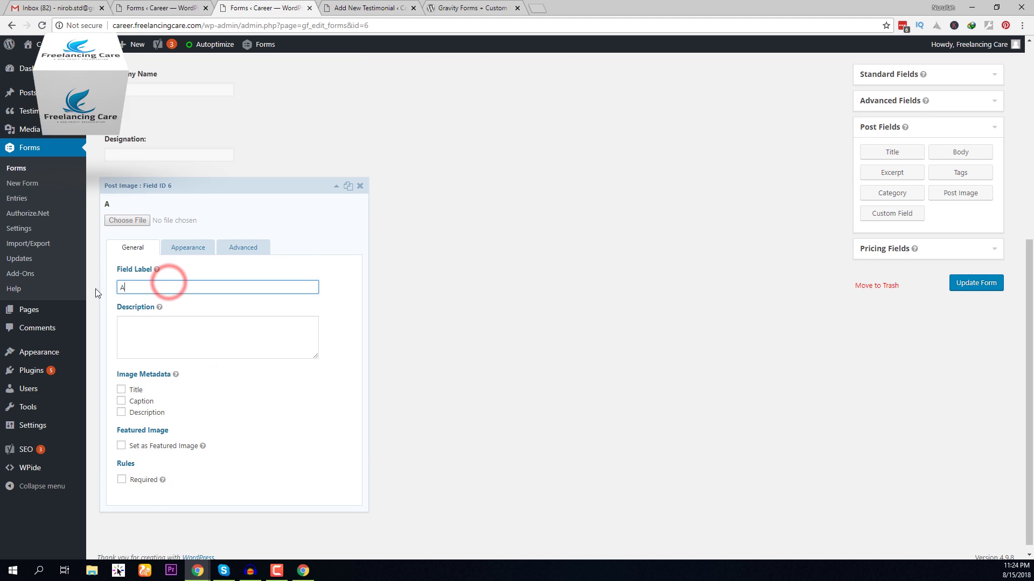
{"action": "type", "text": "uthor Image"}
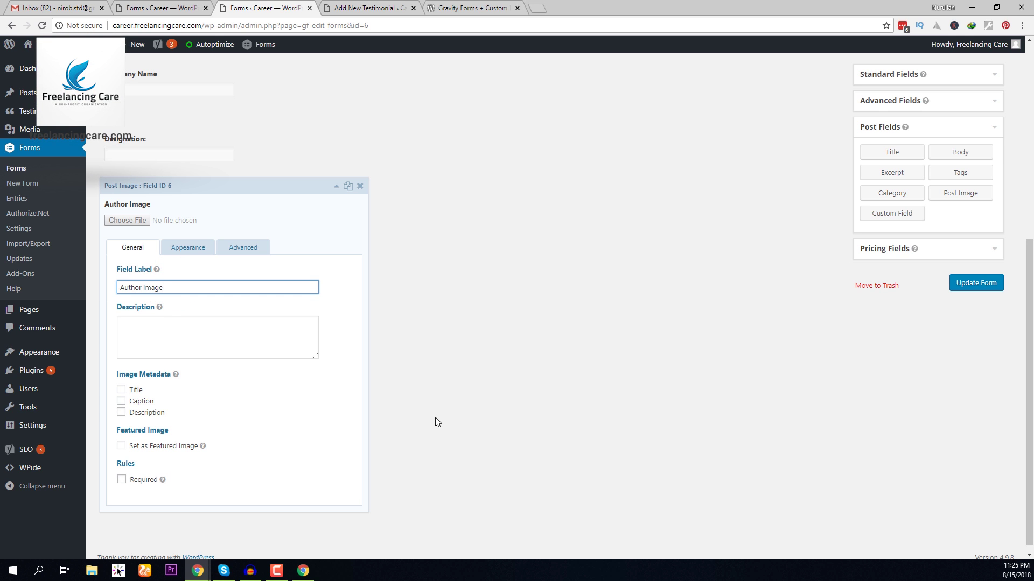
- Set the Author Image field as the featured image, enable its Title metadata, and update the Testimonial form
{"action": "left_click", "coordinate": [474, 405]}
{"action": "left_click", "coordinate": [121, 446]}
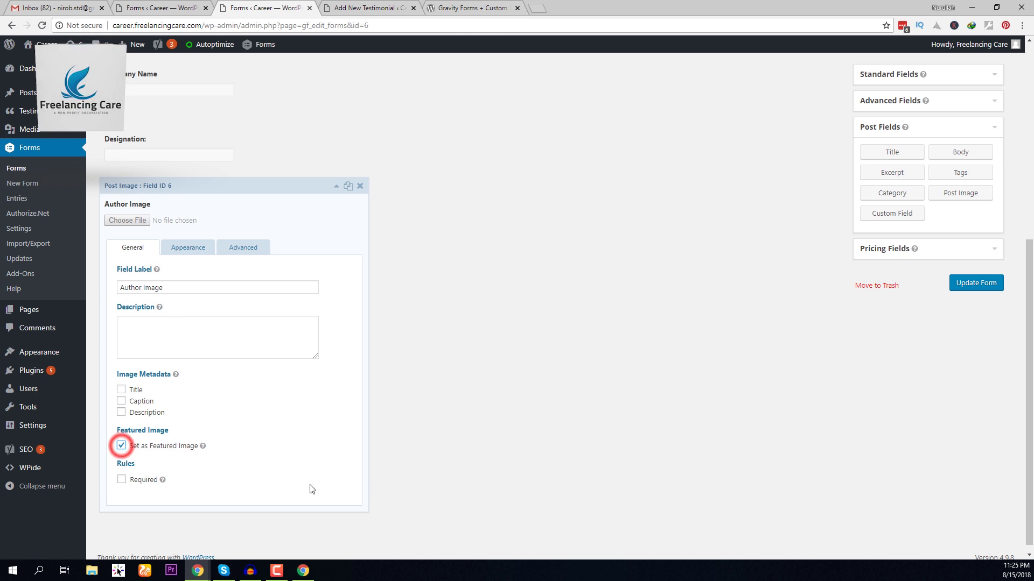
{"action": "left_click", "coordinate": [121, 390]}
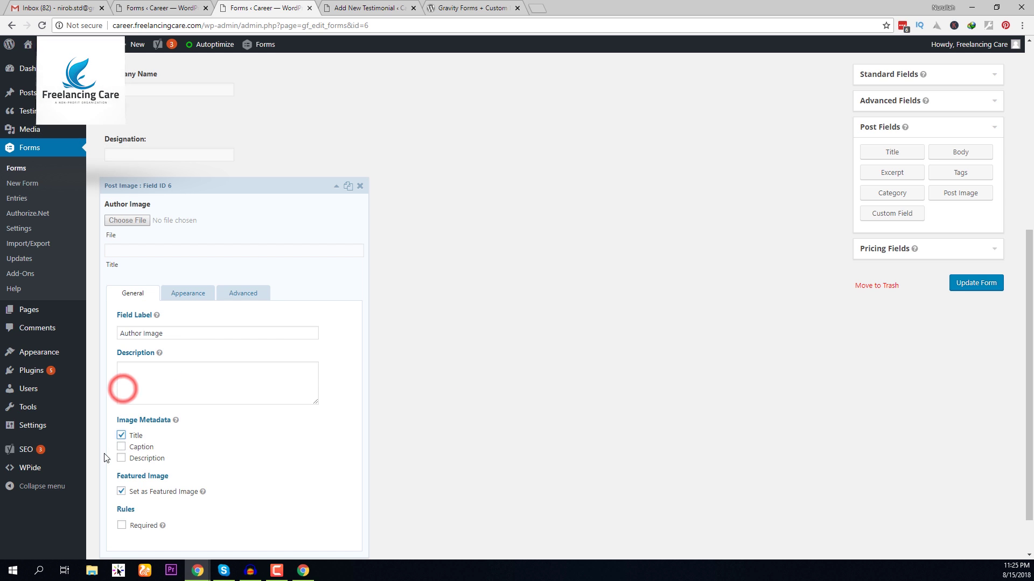
{"action": "scroll", "coordinate": [212, 420], "scroll_direction": "up", "scroll_amount": 5}
{"action": "left_click", "coordinate": [210, 456]}
{"action": "scroll", "coordinate": [349, 389], "scroll_direction": "up", "scroll_amount": 2}
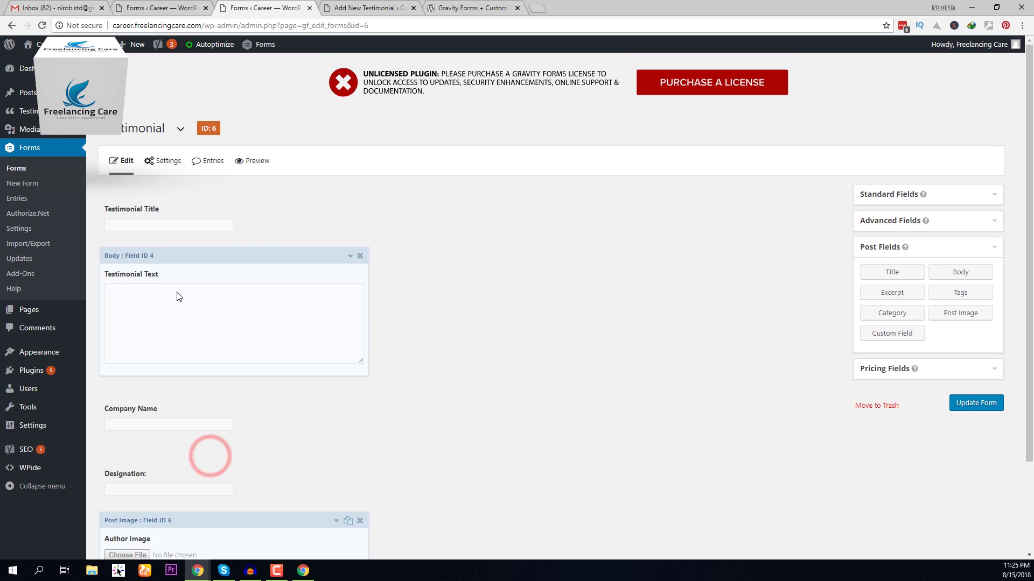
{"action": "left_click", "coordinate": [988, 408]}
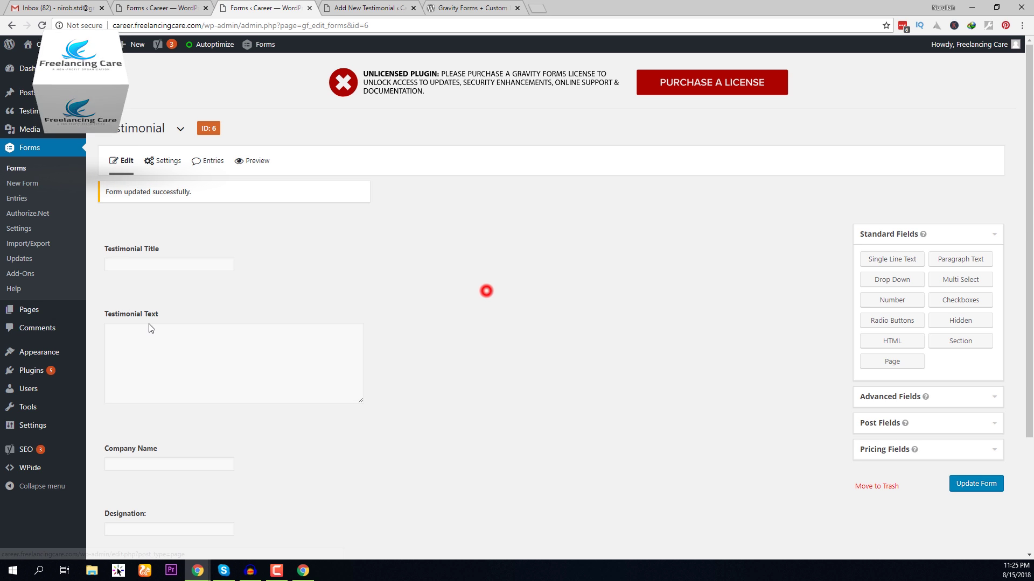
- Start a new WordPress page in a separate tab and switch to it
{"action": "mouse_move", "coordinate": [26, 316]}
{"action": "middle_click", "coordinate": [112, 329]}
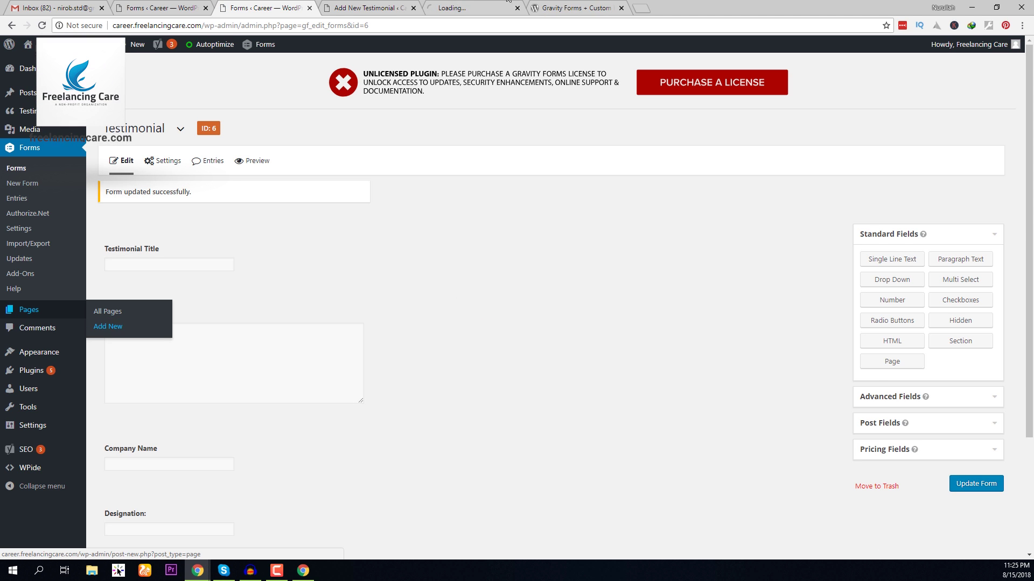
{"action": "left_click", "coordinate": [508, 5]}
- Insert the Testimonial form into the page with form title and description turned off and AJAX enabled
{"action": "left_click", "coordinate": [184, 143]}
{"action": "left_click", "coordinate": [354, 146]}
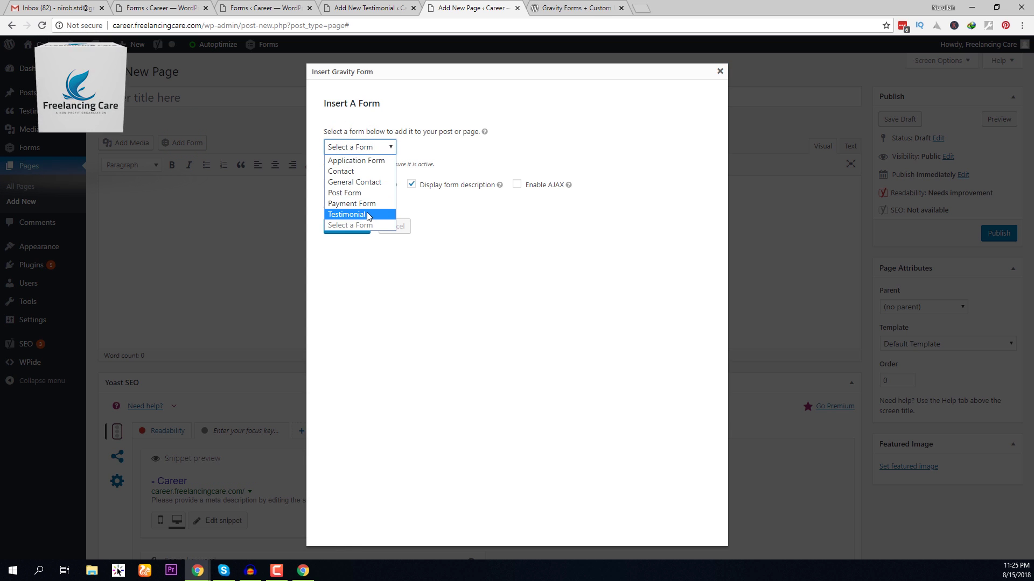
{"action": "left_click", "coordinate": [368, 215]}
{"action": "left_click", "coordinate": [358, 185]}
{"action": "left_click", "coordinate": [434, 186]}
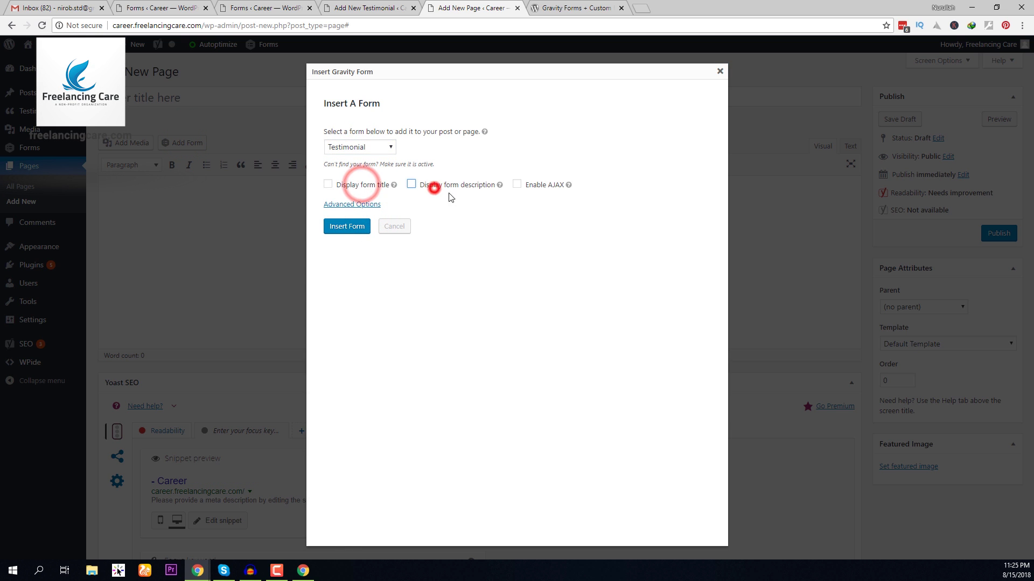
{"action": "left_click", "coordinate": [516, 184]}
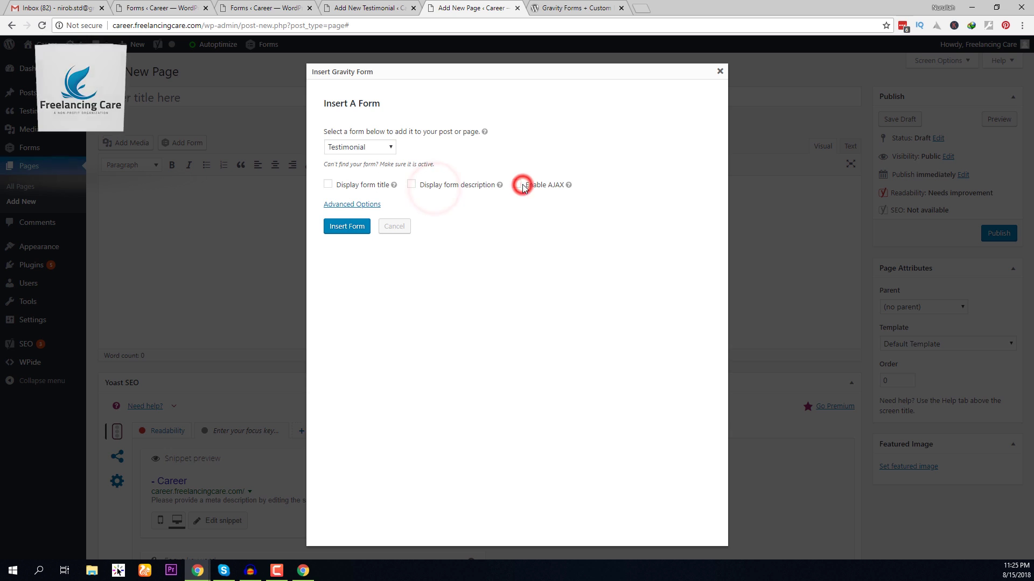
{"action": "left_click", "coordinate": [364, 229]}
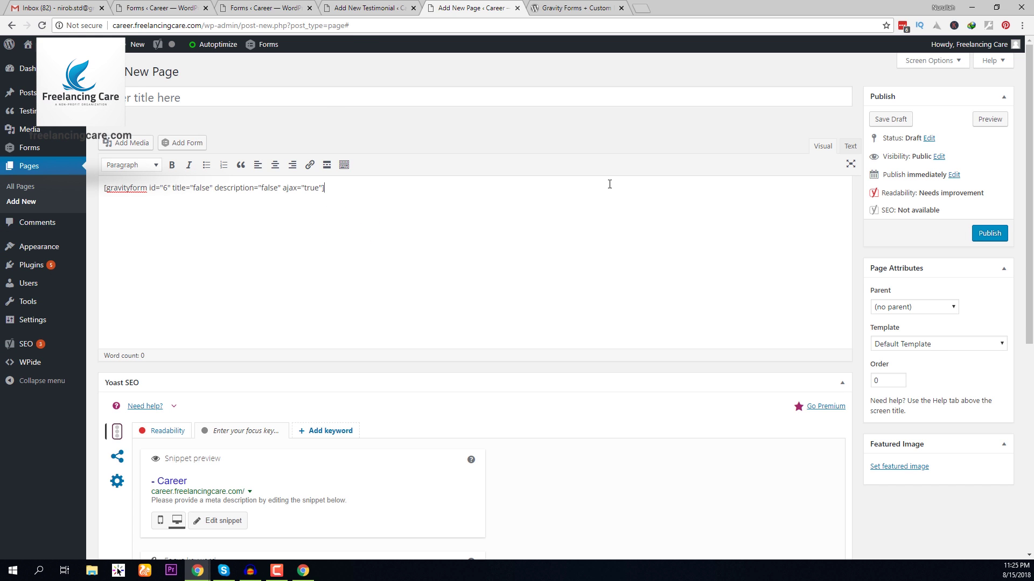
- Title the new page "Submit Testimonial"
{"action": "left_click", "coordinate": [325, 97]}
{"action": "type", "text": "Sum"}
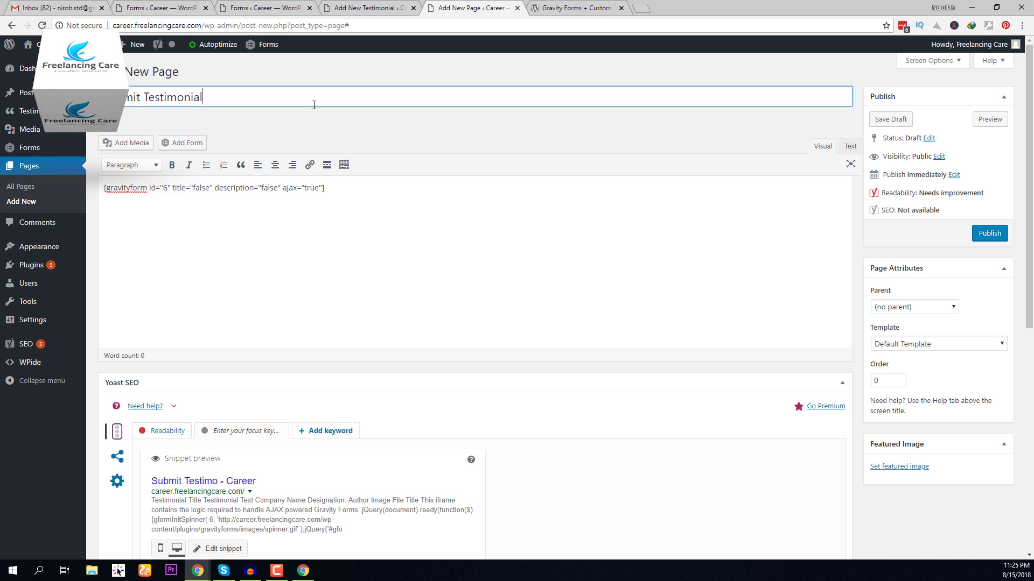
- Publish the Submit Testimonial page and open it in a separate tab to look over the embedded form
{"action": "left_click", "coordinate": [733, 259]}
{"action": "left_click", "coordinate": [990, 233]}
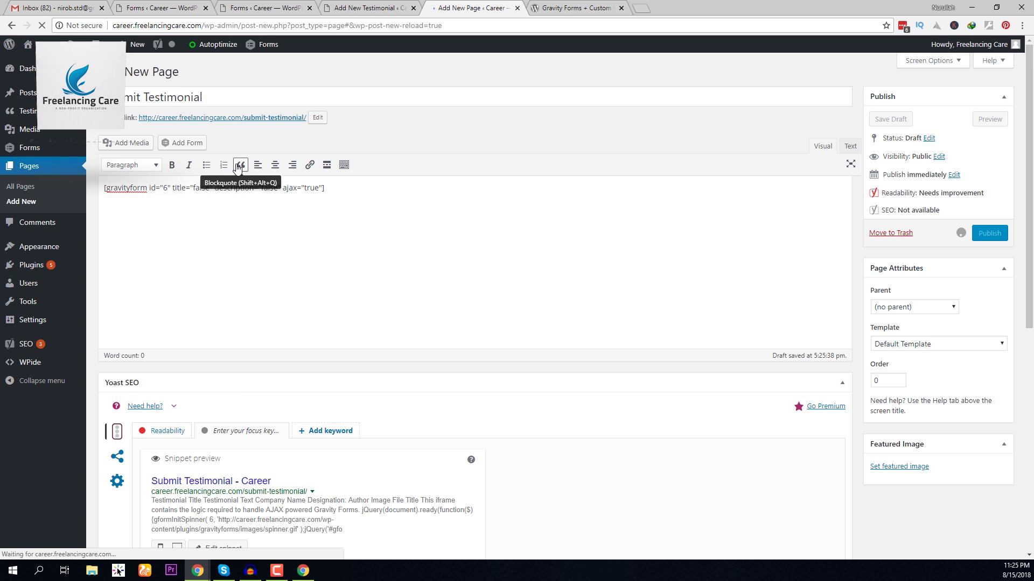
{"action": "left_click", "coordinate": [242, 138]}
{"action": "scroll", "coordinate": [355, 296], "scroll_direction": "down", "scroll_amount": 4}
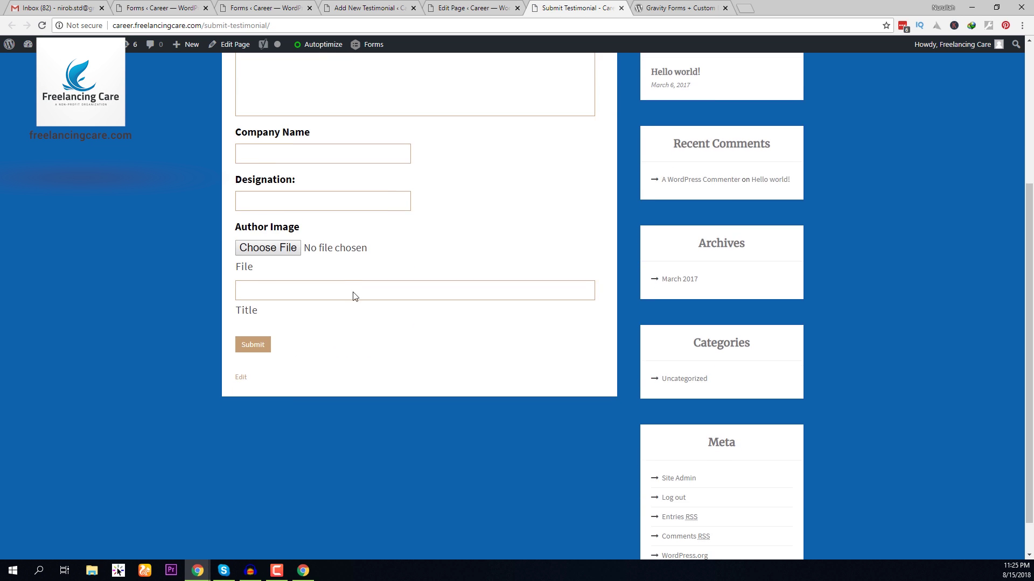
{"action": "scroll", "coordinate": [355, 296], "scroll_direction": "up", "scroll_amount": 4}
- Submit the form with title "Test Testimonial", text "Here is my testimonial text", company "Freelancing care" and designation "Founder", without an author image
{"action": "left_click", "coordinate": [290, 206]}
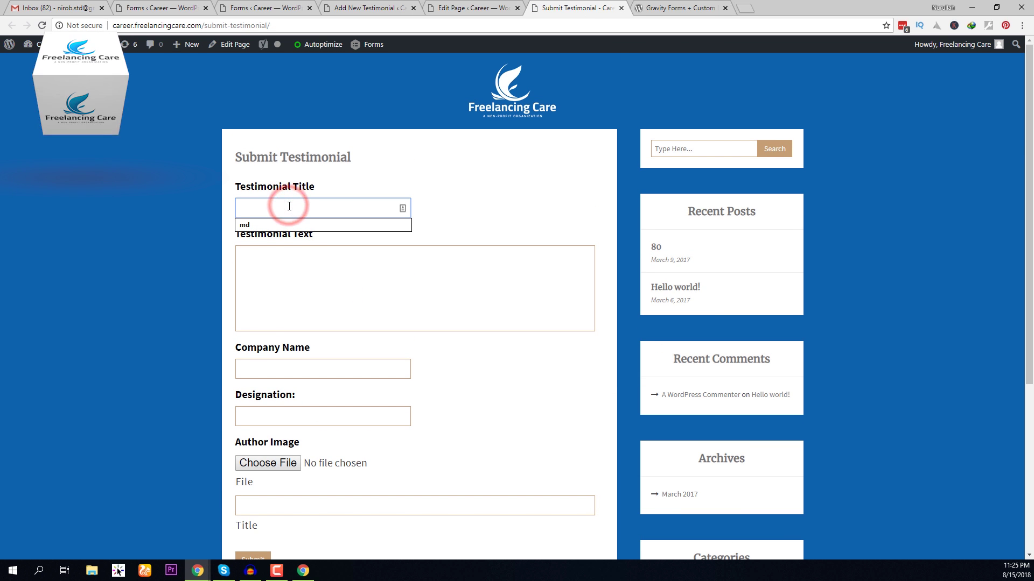
{"action": "type", "text": "Test"}
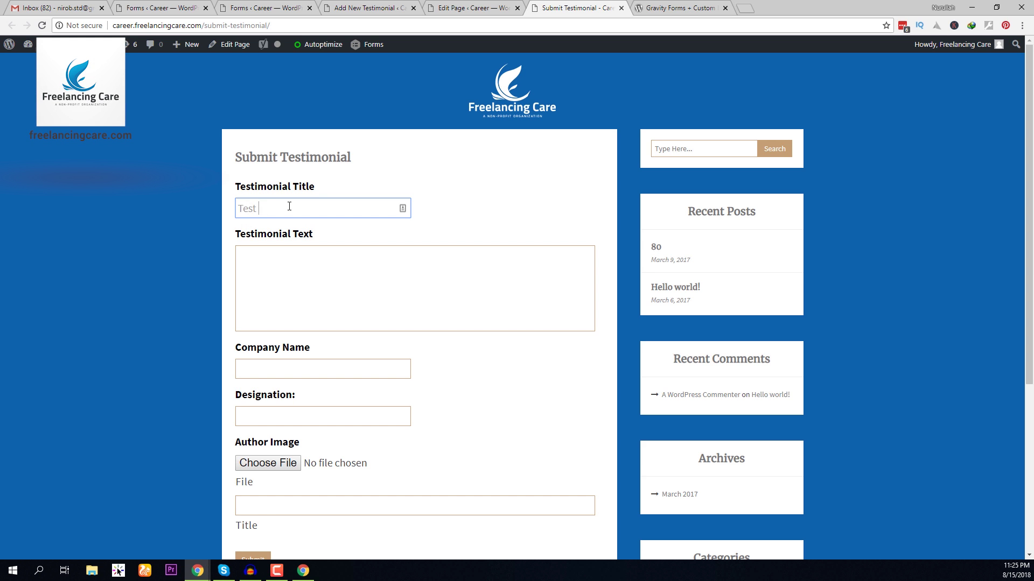
{"action": "type", "text": " Testimoni"}
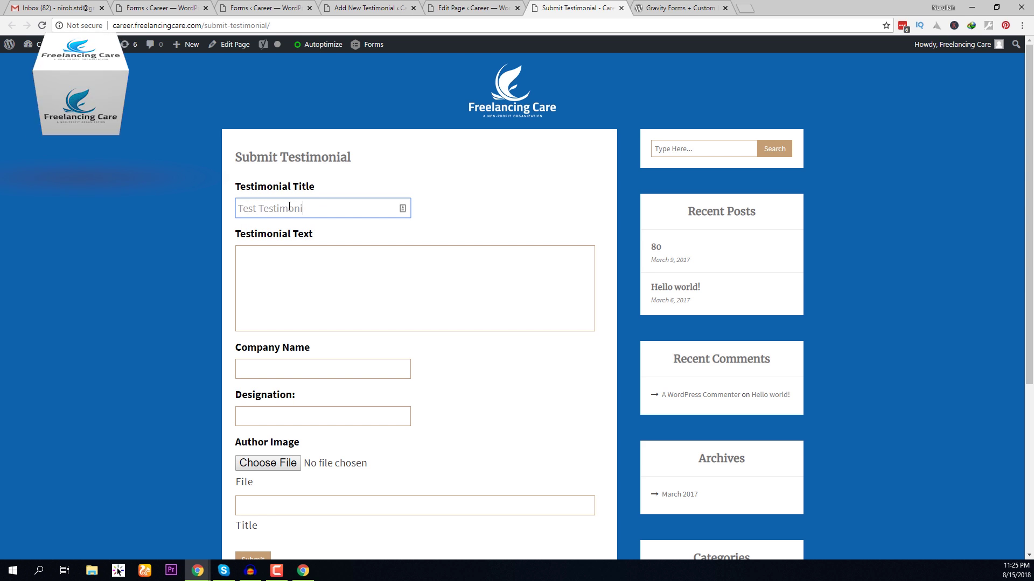
{"action": "type", "text": "al"}
{"action": "key", "text": "Tab"}
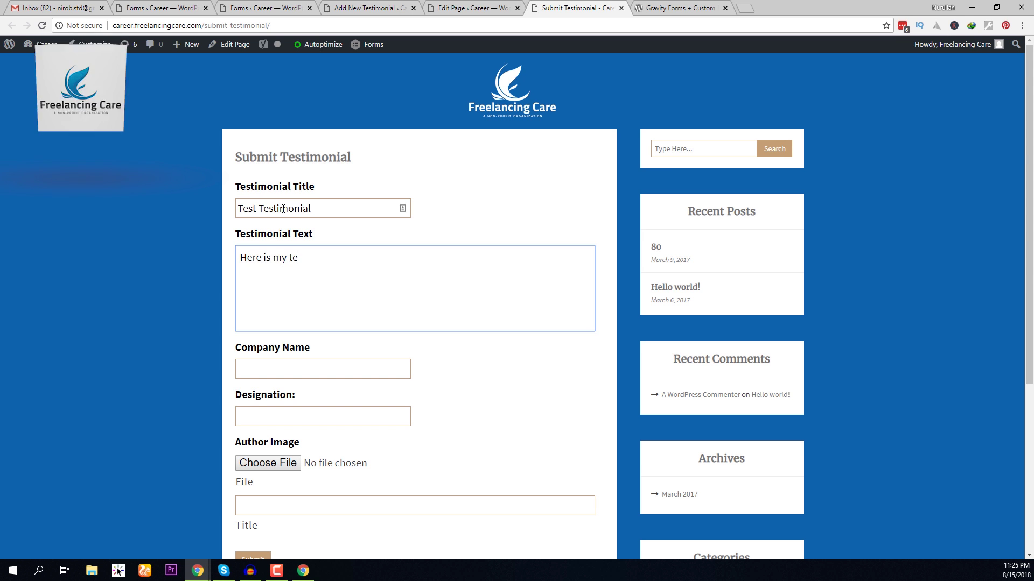
{"action": "type", "text": "Here is my testimonial text"}
{"action": "key", "text": "Tab"}
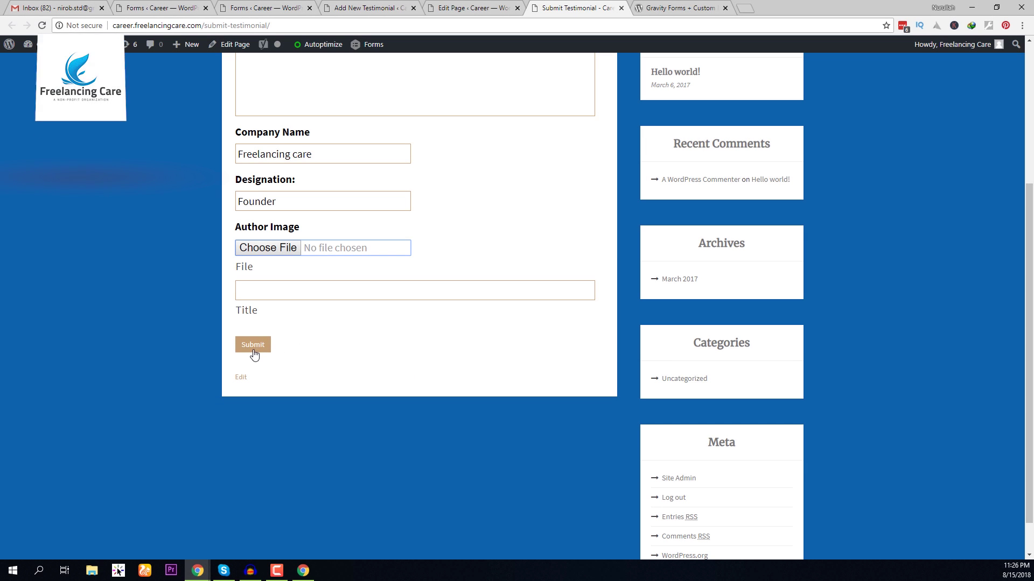
{"action": "left_click", "coordinate": [253, 347]}
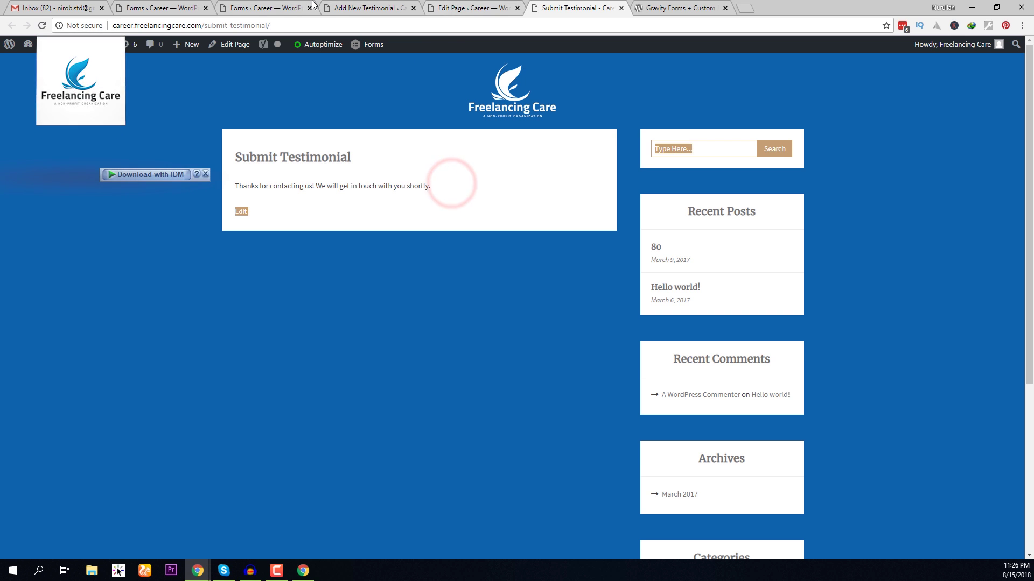
- Check the list of all testimonials for the new submission and compare it with the regular posts list in a separate tab
{"action": "left_click", "coordinate": [353, 7]}
{"action": "left_click", "coordinate": [48, 133]}
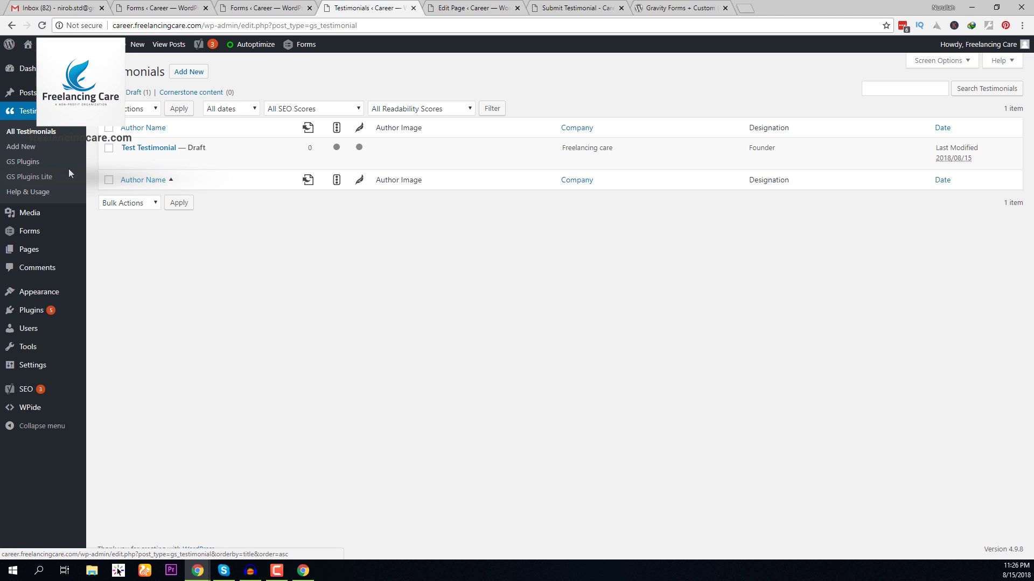
{"action": "middle_click", "coordinate": [29, 93]}
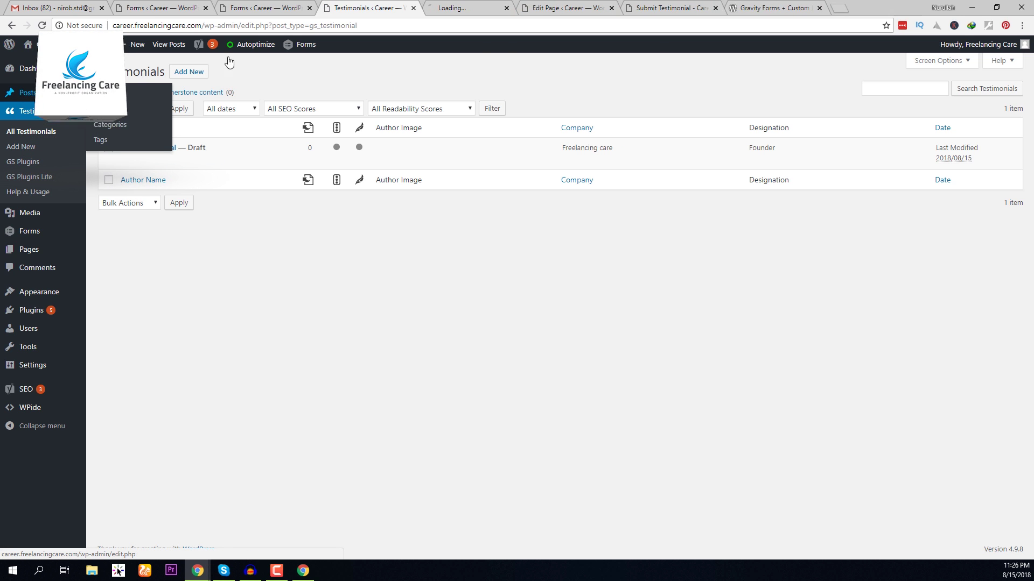
{"action": "left_click", "coordinate": [447, 7]}
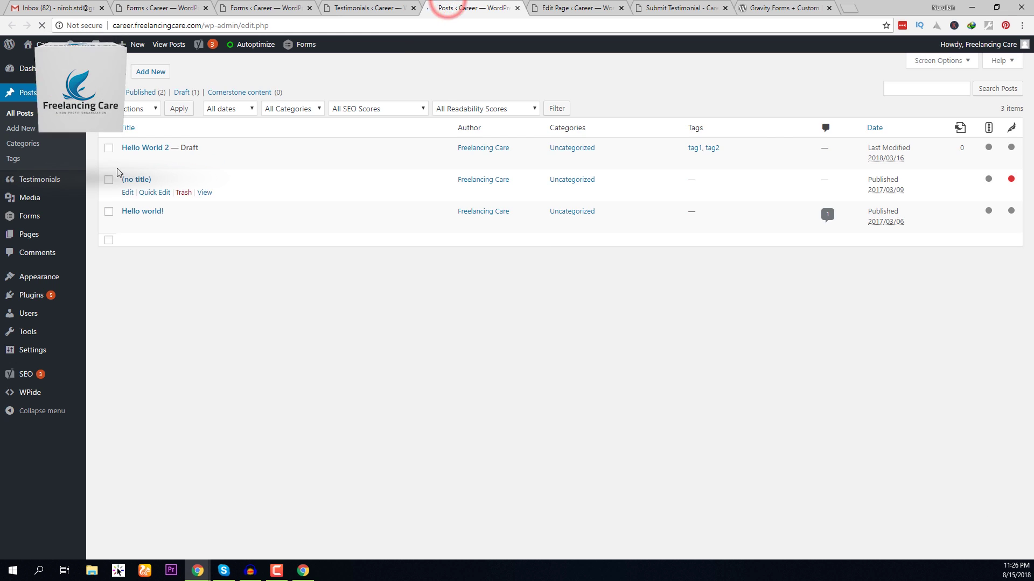
{"action": "left_click", "coordinate": [393, 5]}
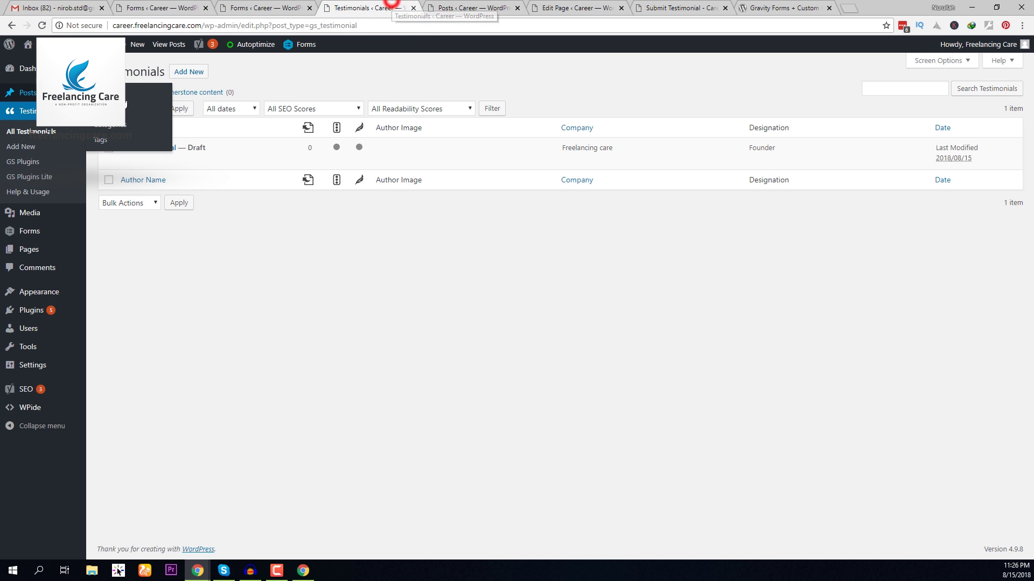
{"action": "left_click", "coordinate": [204, 321]}
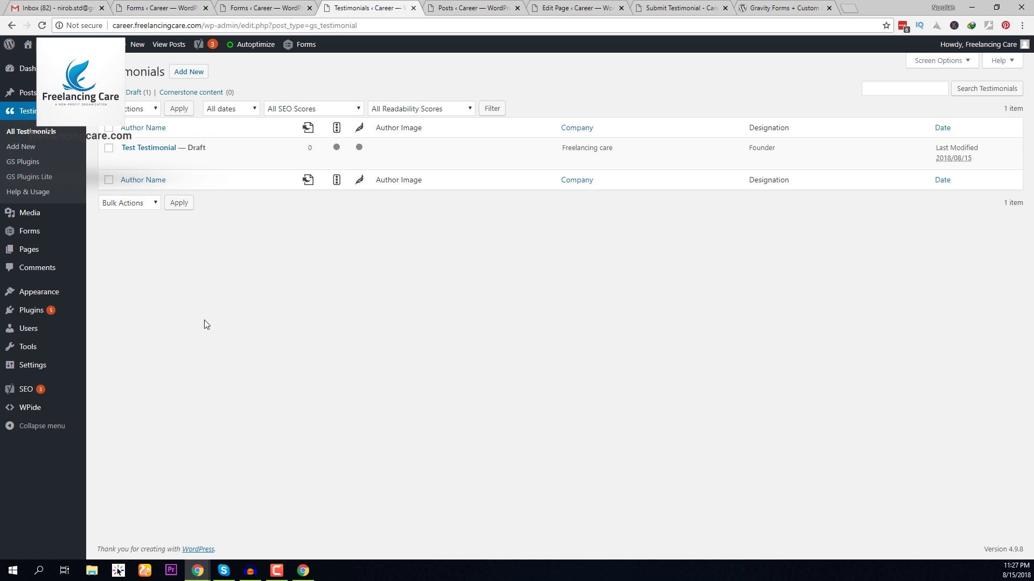
- Open the Test Testimonial draft for editing and examine its title, text, company name, designation and author image
{"action": "mouse_move", "coordinate": [152, 173]}
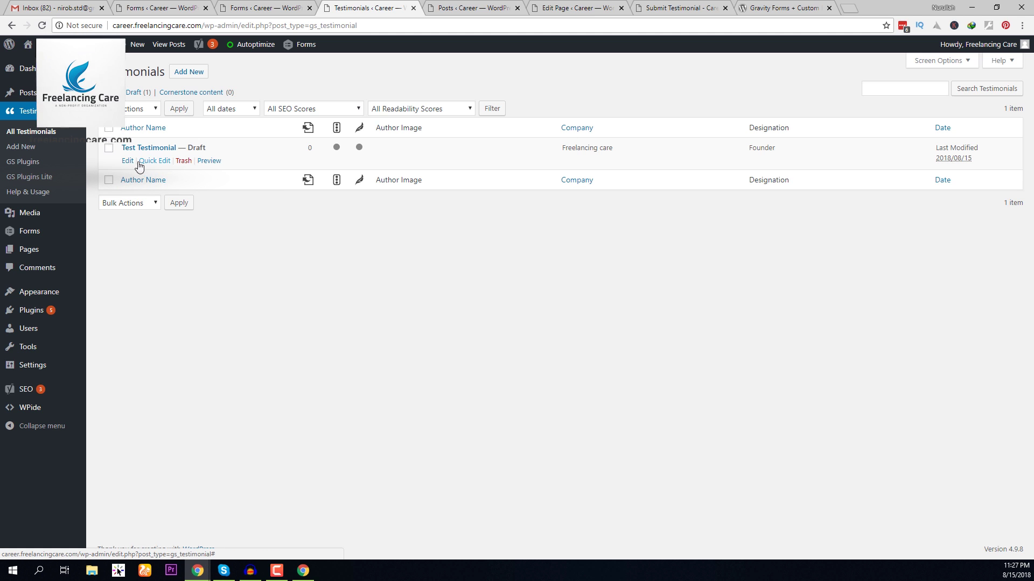
{"action": "left_click", "coordinate": [128, 161]}
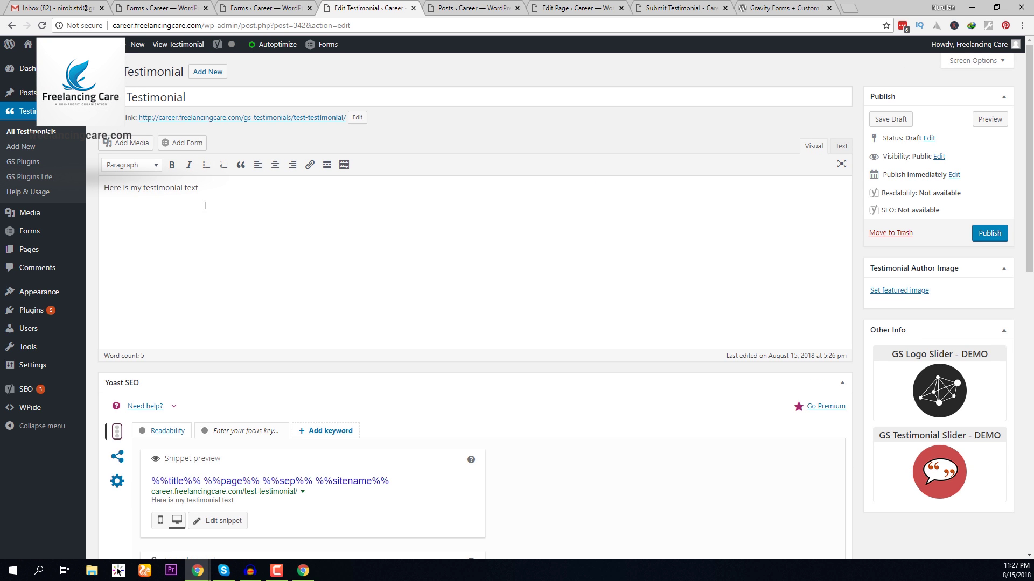
{"action": "left_click_drag", "start_coordinate": [231, 186], "coordinate": [125, 187]}
{"action": "double_click", "coordinate": [206, 91]}
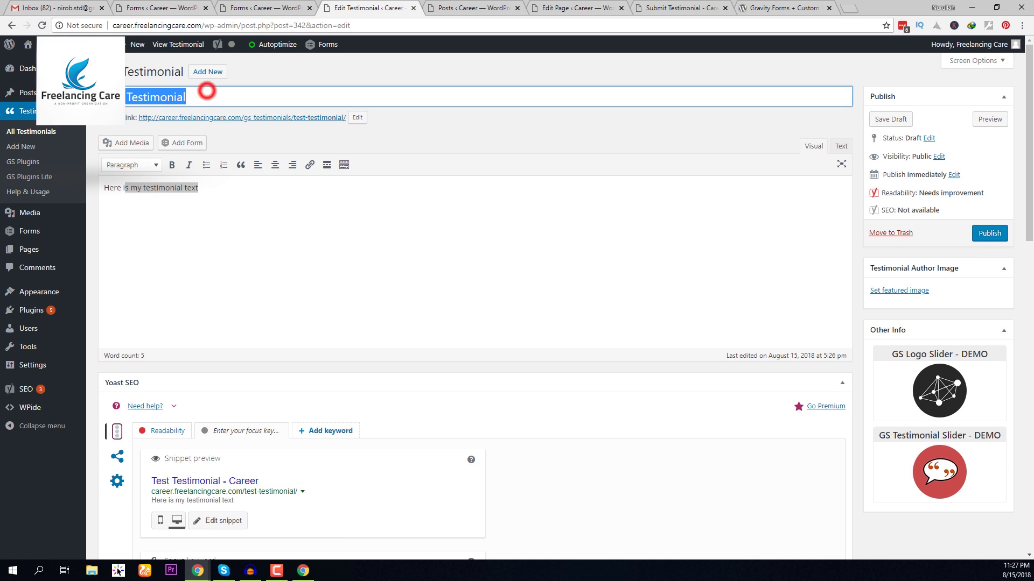
{"action": "scroll", "coordinate": [229, 382], "scroll_direction": "down", "scroll_amount": 14}
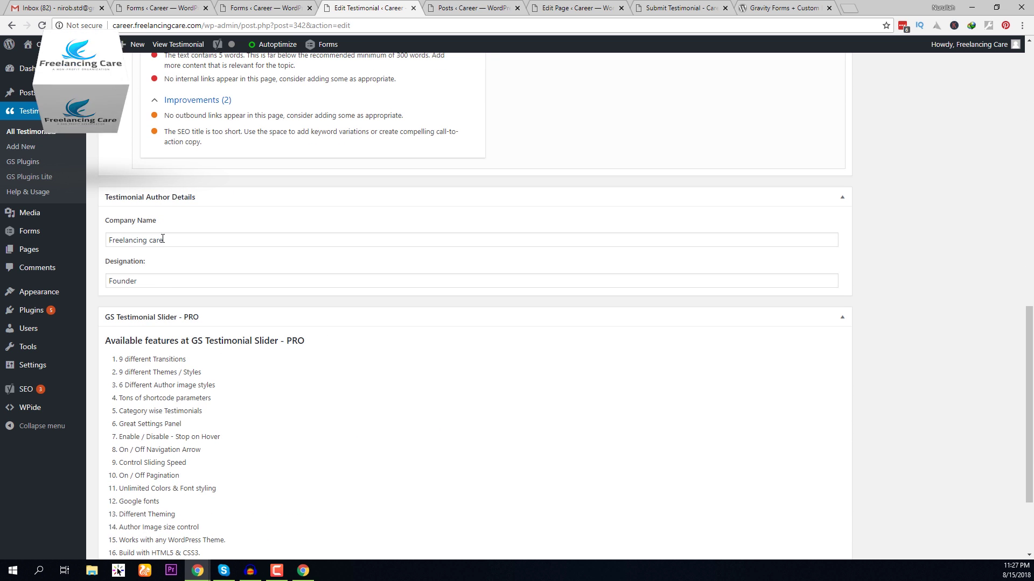
{"action": "double_click", "coordinate": [170, 280]}
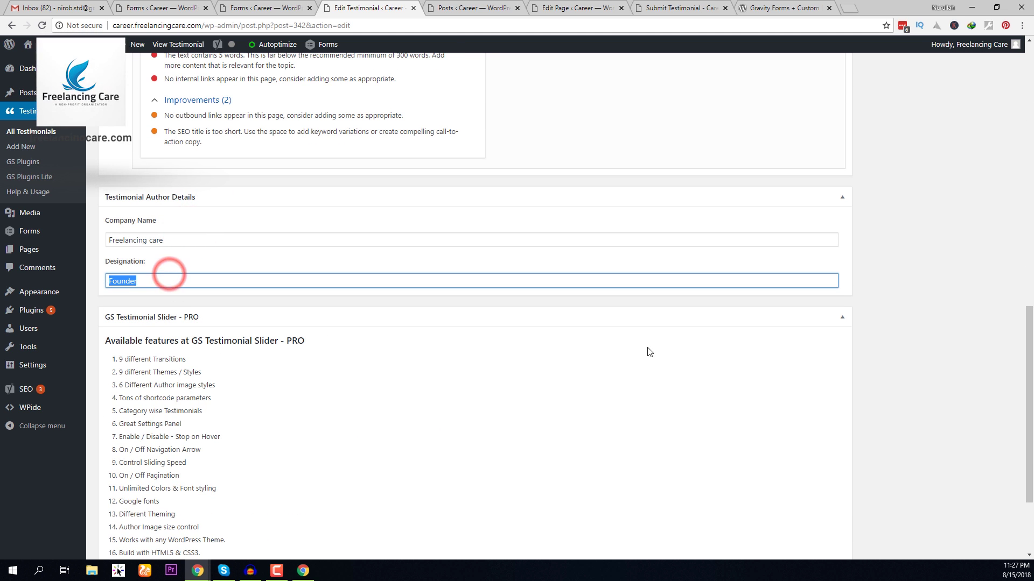
{"action": "scroll", "coordinate": [648, 350], "scroll_direction": "up", "scroll_amount": 10}
{"action": "scroll", "coordinate": [765, 295], "scroll_direction": "up", "scroll_amount": 2}
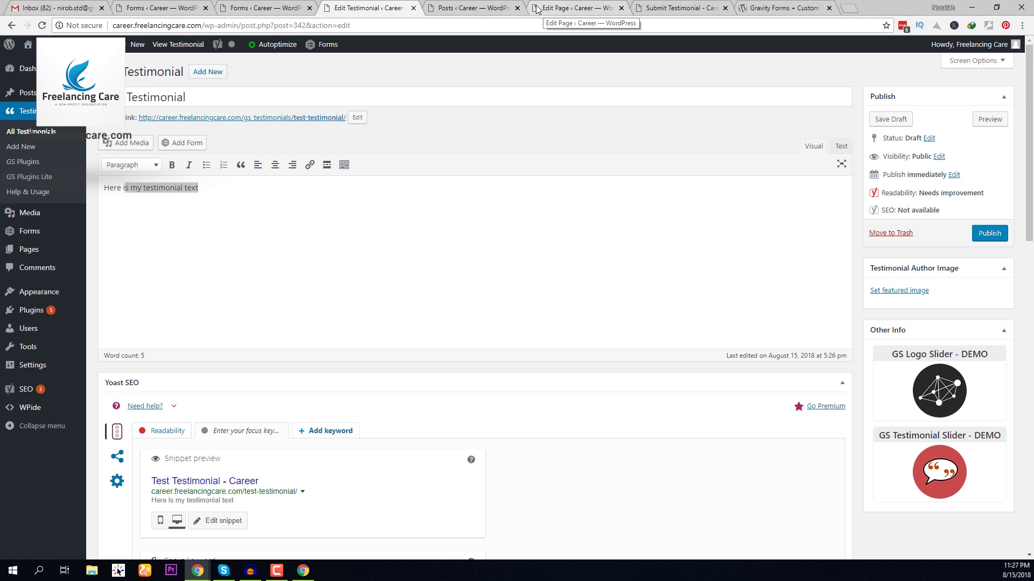
- Make the Author Image field required in the Testimonial form and update the form
{"action": "left_click", "coordinate": [670, 7]}
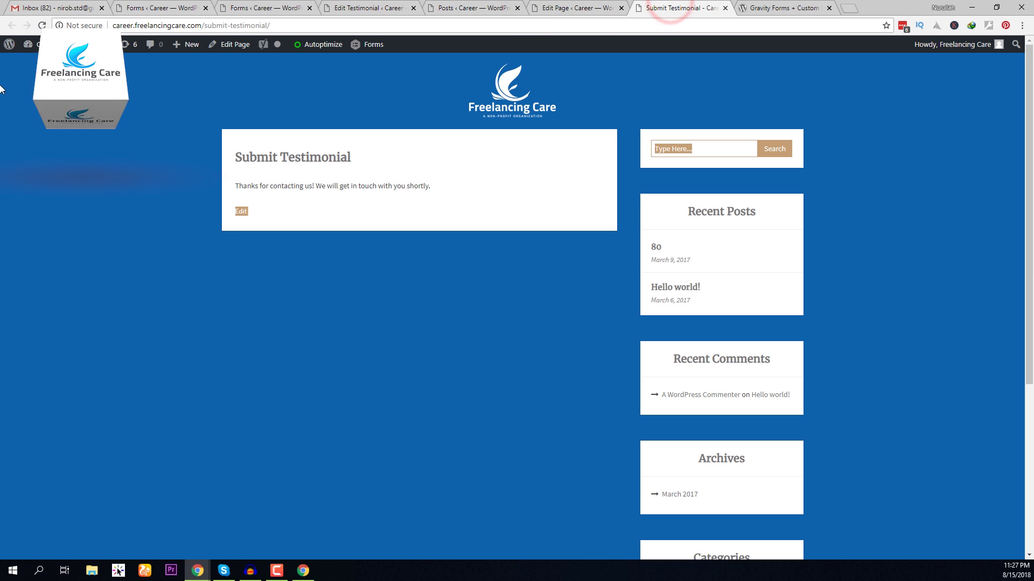
{"action": "left_click", "coordinate": [159, 7]}
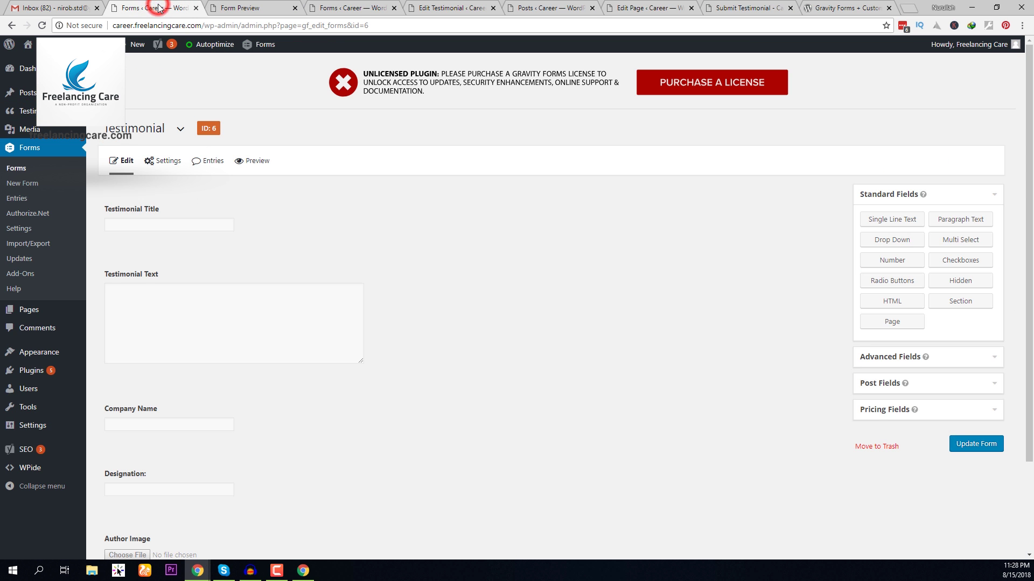
{"action": "scroll", "coordinate": [341, 344], "scroll_direction": "down", "scroll_amount": 2}
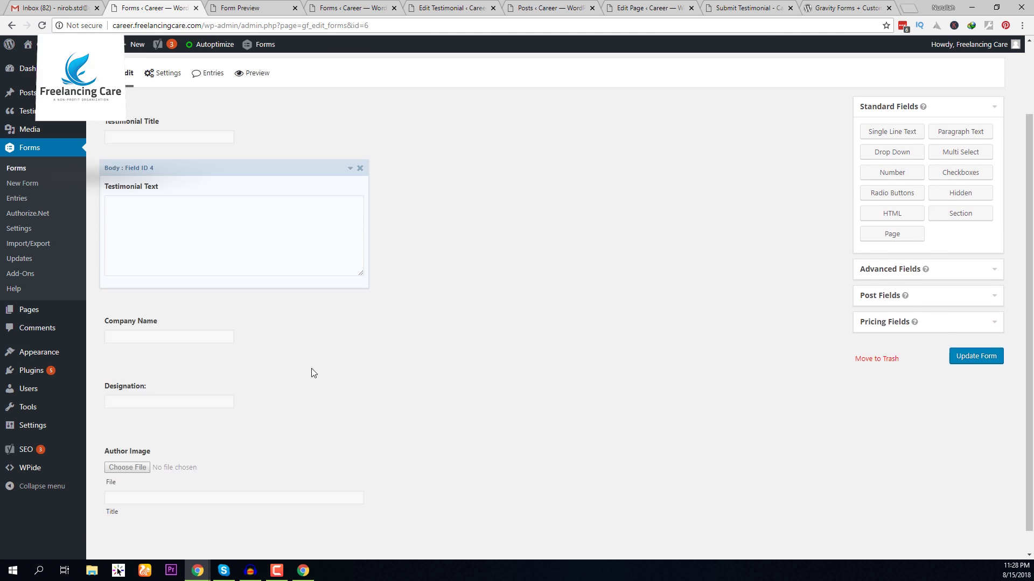
{"action": "left_click", "coordinate": [181, 437]}
{"action": "scroll", "coordinate": [178, 431], "scroll_direction": "down", "scroll_amount": 5}
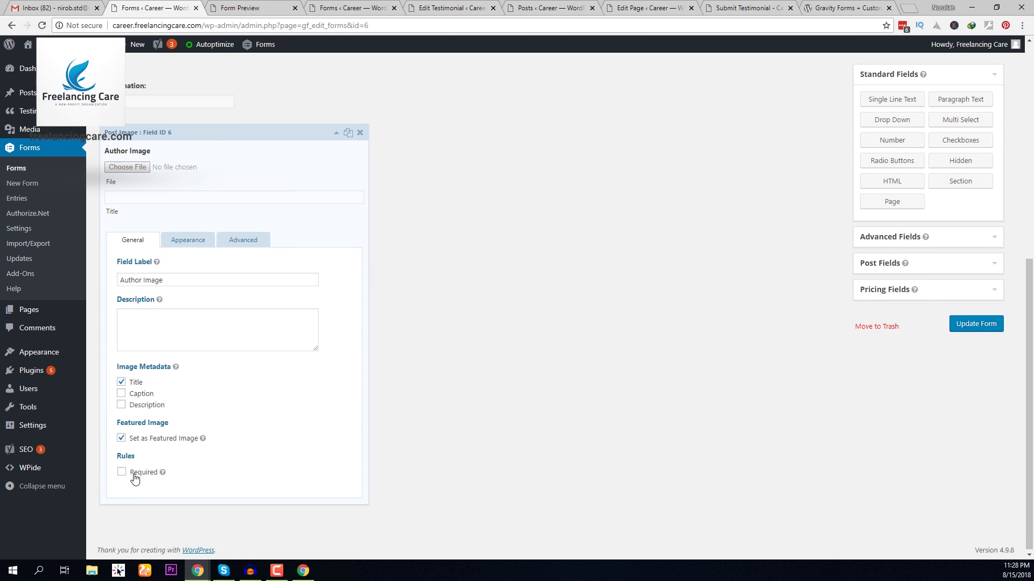
{"action": "left_click", "coordinate": [180, 135]}
{"action": "left_click", "coordinate": [967, 330]}
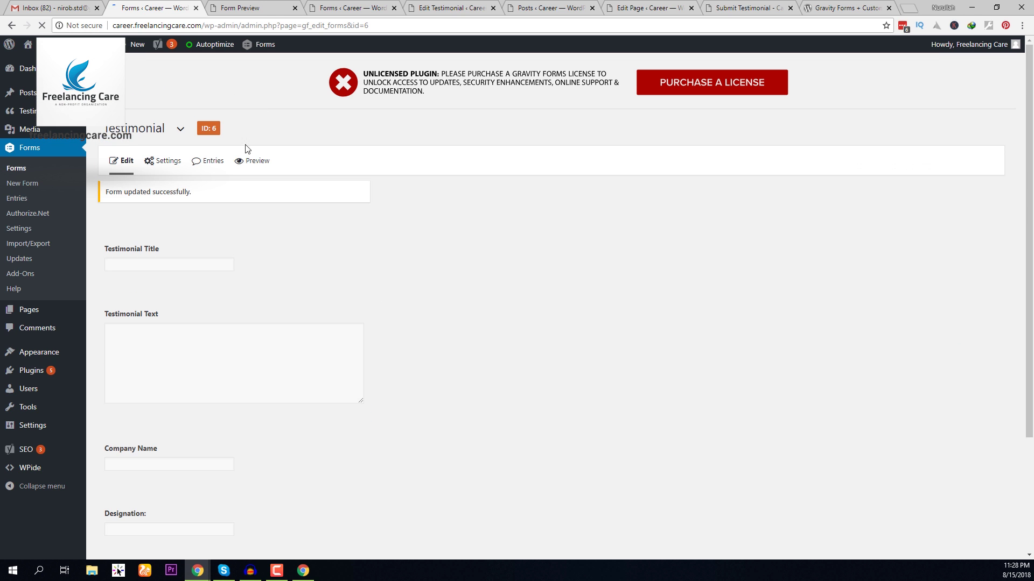
- Preview the updated form in a separate tab and fill in "Test Testimonial" as the testimonial title
{"action": "left_click", "coordinate": [251, 161]}
{"action": "left_click", "coordinate": [285, 6]}
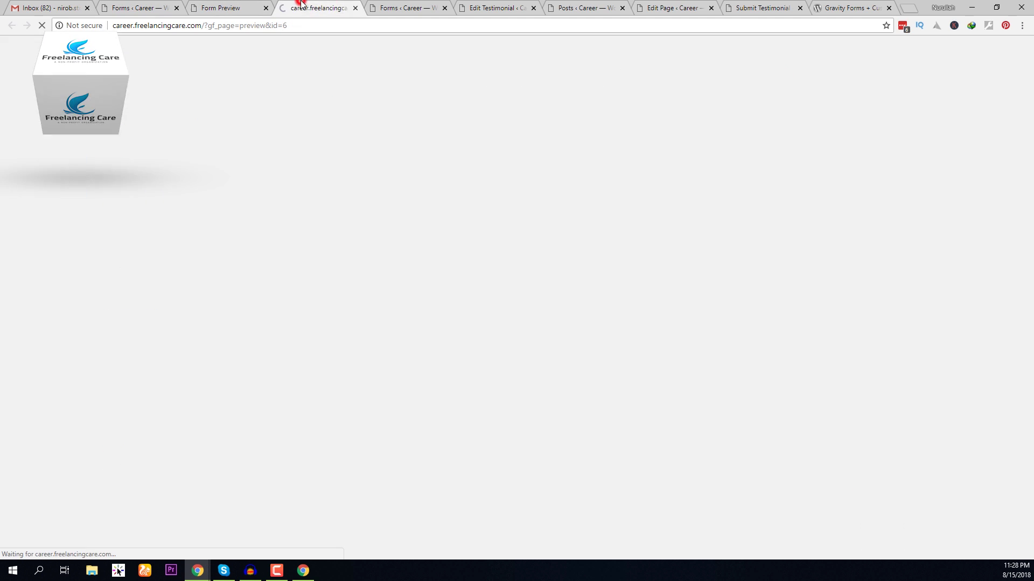
{"action": "left_click", "coordinate": [115, 163]}
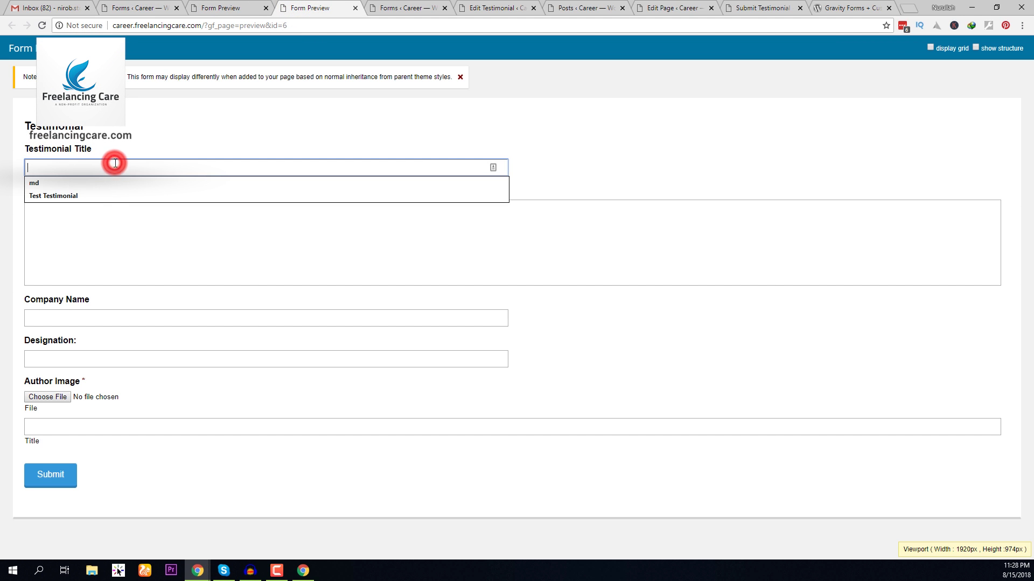
{"action": "left_click", "coordinate": [110, 192]}
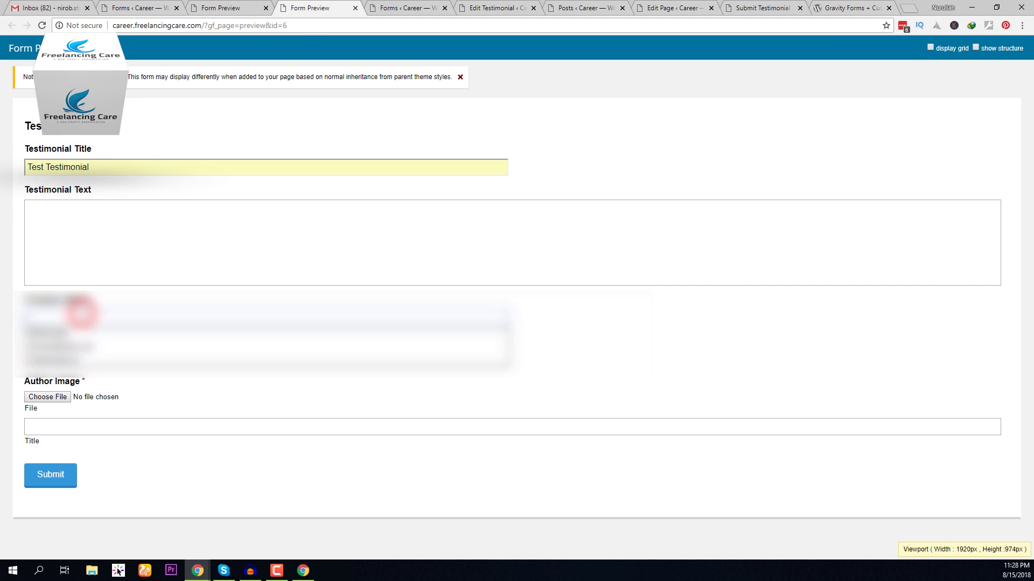
- Enter the text "Here is the testimonial 2", company "Freelancing care" and designation "Founder", attach concrete.png as author image, and submit the form
{"action": "left_click", "coordinate": [137, 233]}
{"action": "type", "text": "Here i"}
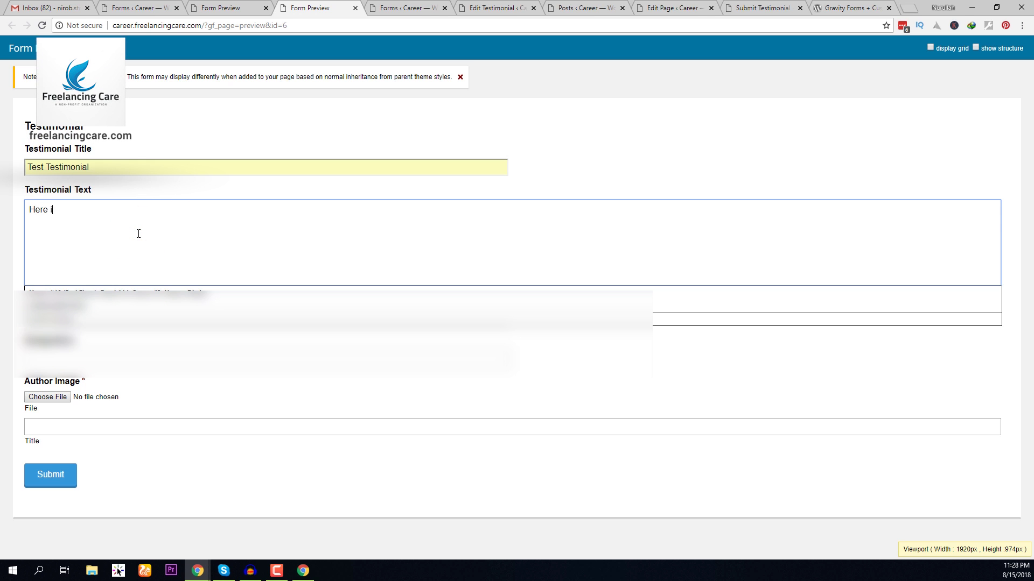
{"action": "type", "text": "s the test"}
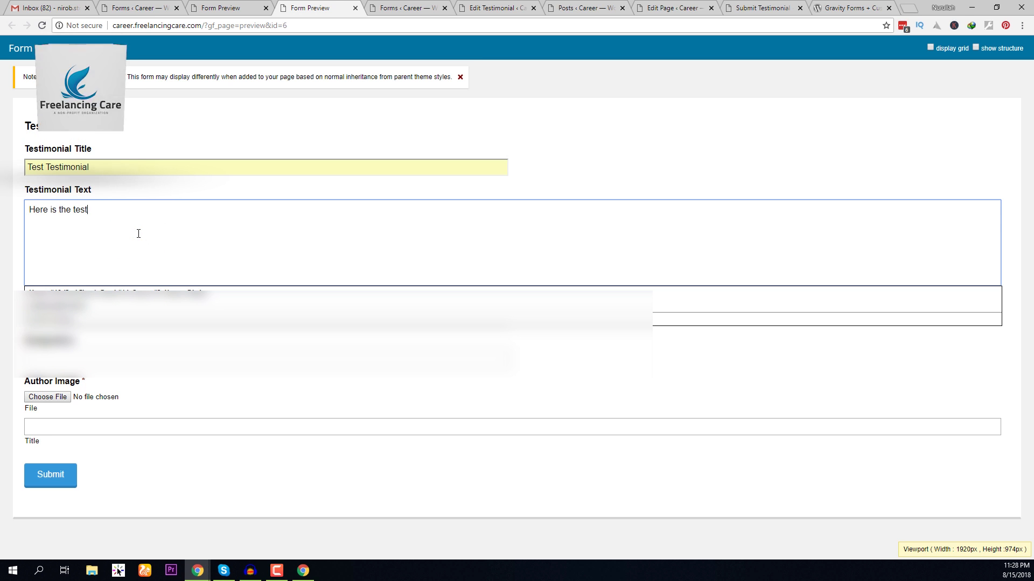
{"action": "type", "text": "omonial"}
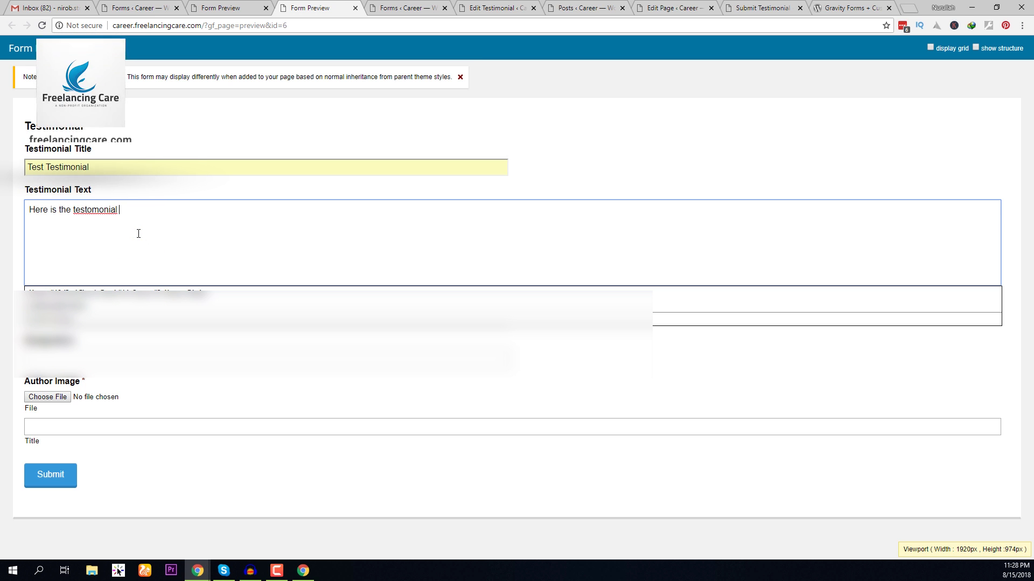
{"action": "type", "text": "2"}
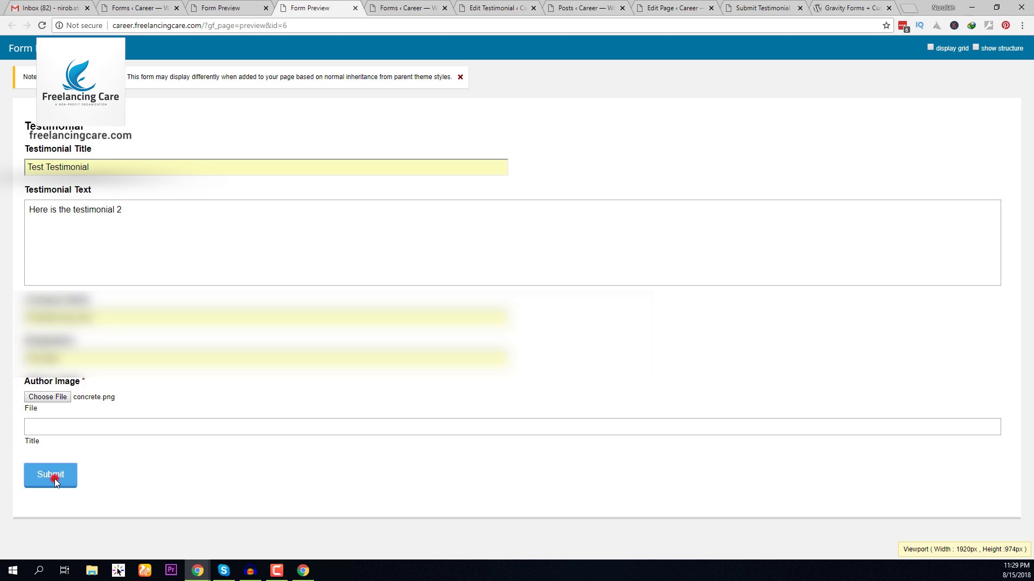
{"action": "left_click", "coordinate": [53, 479]}
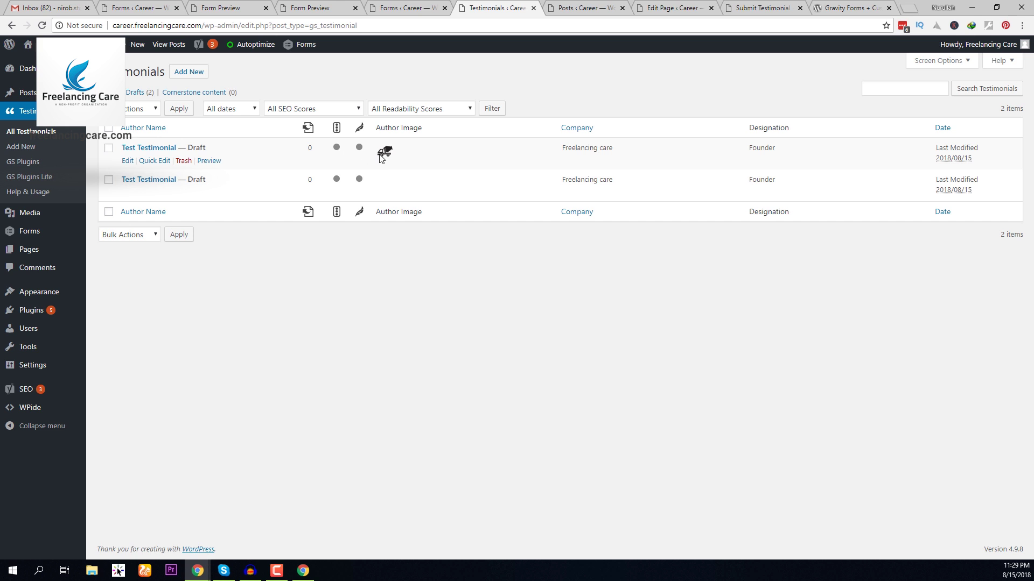
- Open the newly submitted testimonial from the testimonials list and check its text, author image, company name and designation
{"action": "left_click", "coordinate": [161, 149]}
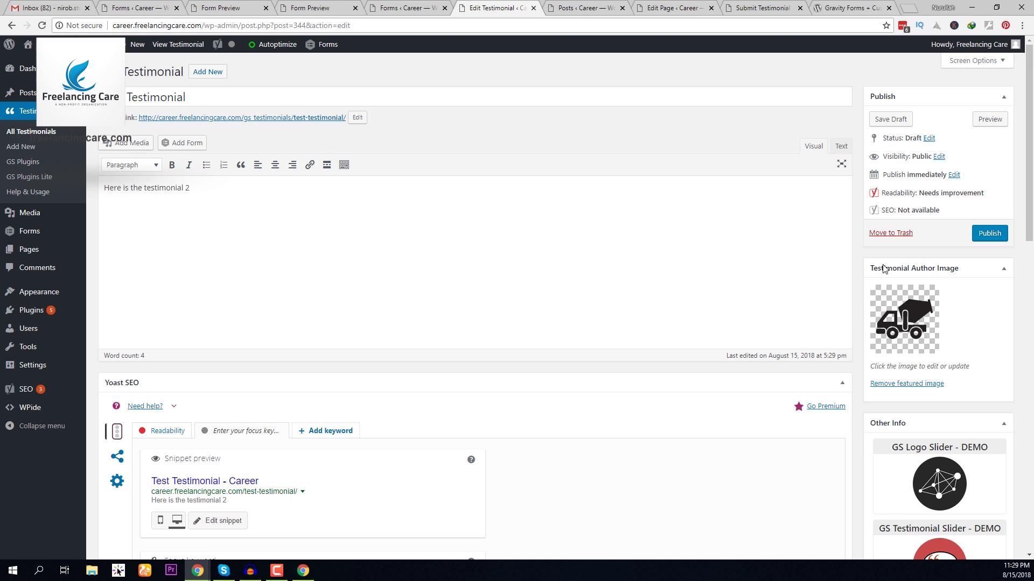
{"action": "scroll", "coordinate": [896, 262], "scroll_direction": "down", "scroll_amount": 10}
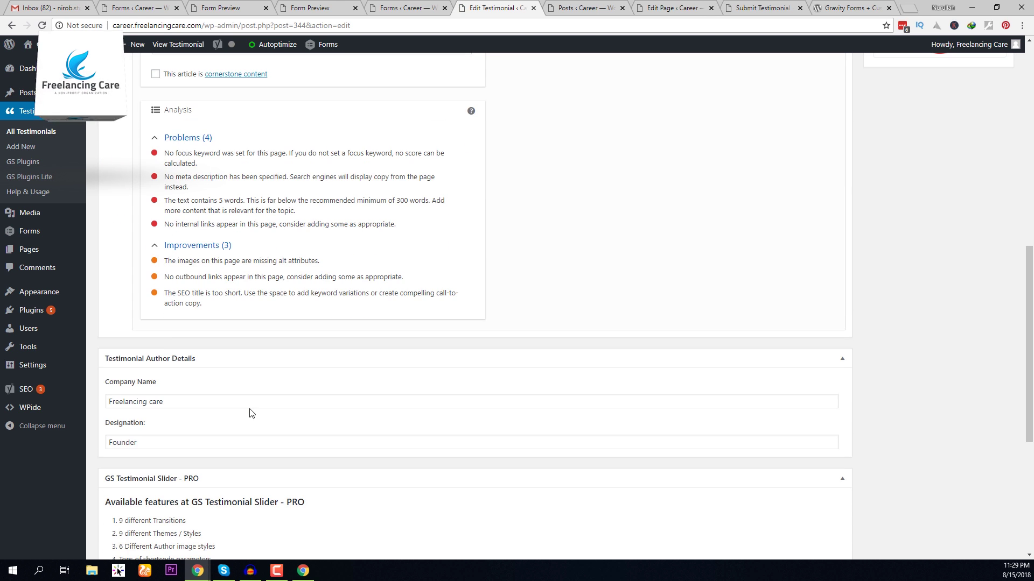